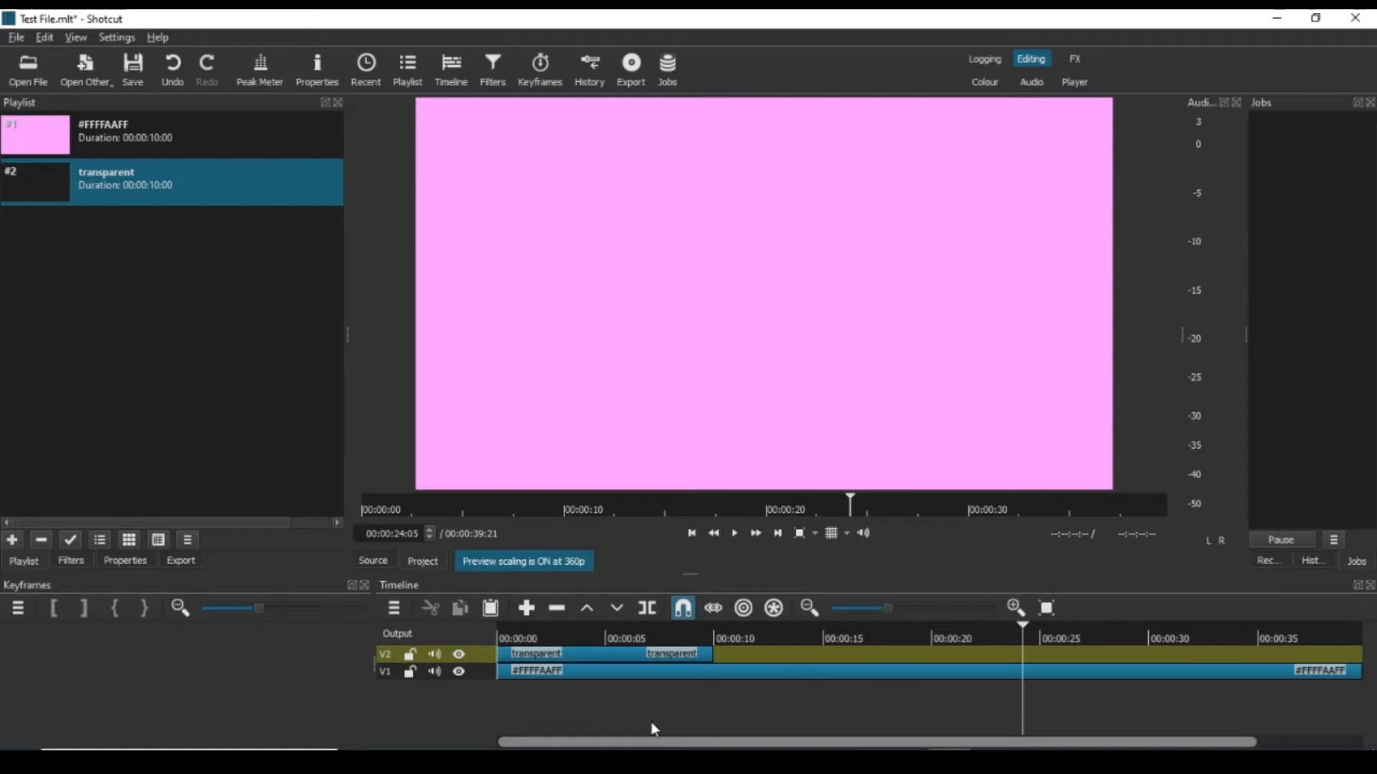
Turn on position and size keyframes for the Text: Simple filter of the transparent V2 clip at 00:00:00:00.
click(567, 654)
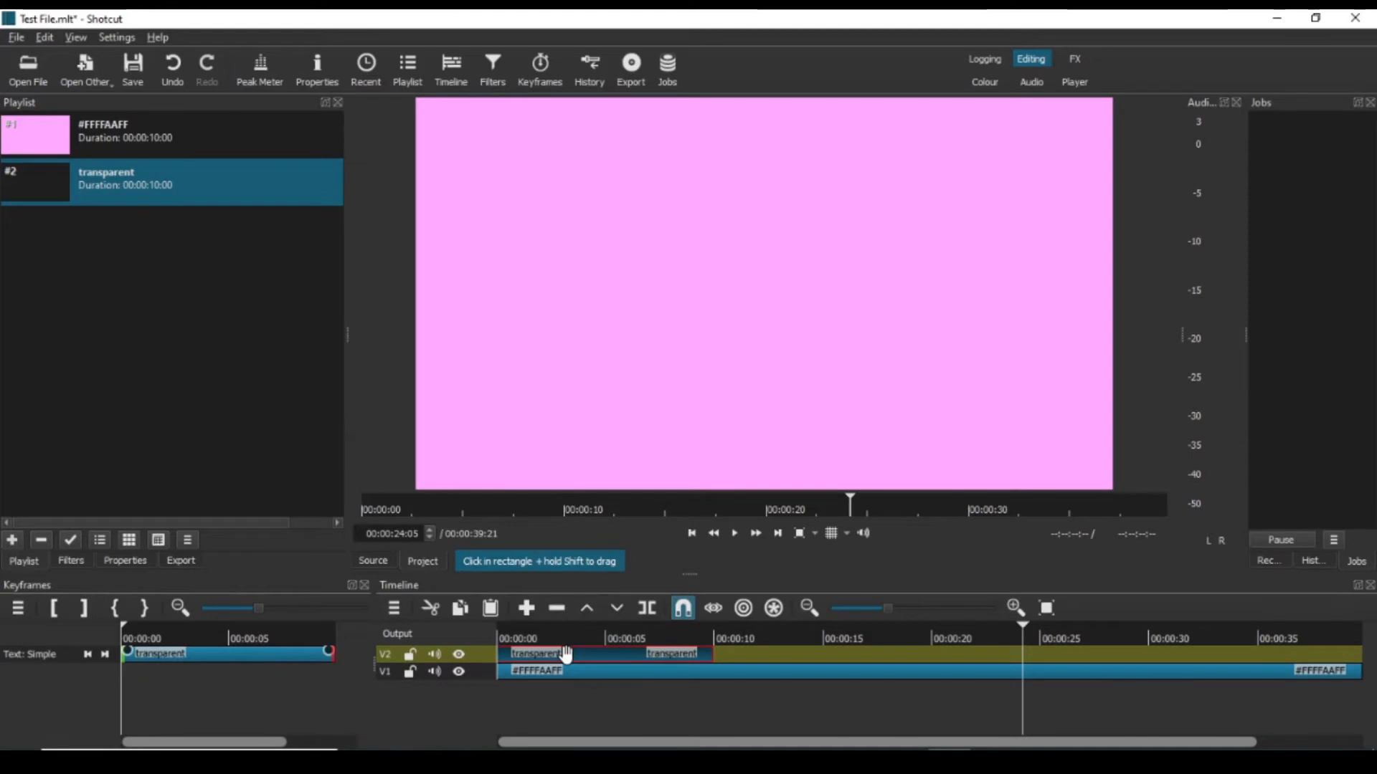
click(71, 561)
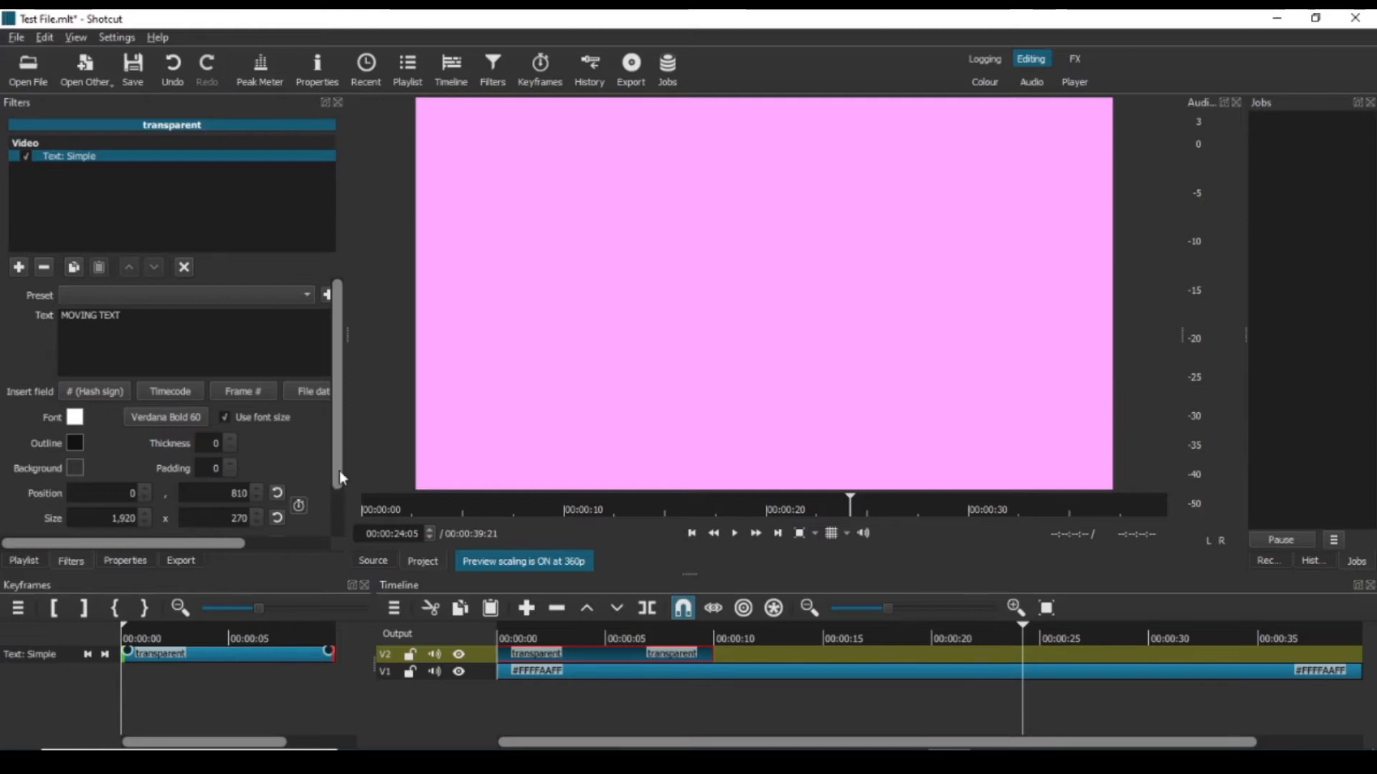
drag(338, 470, 343, 489)
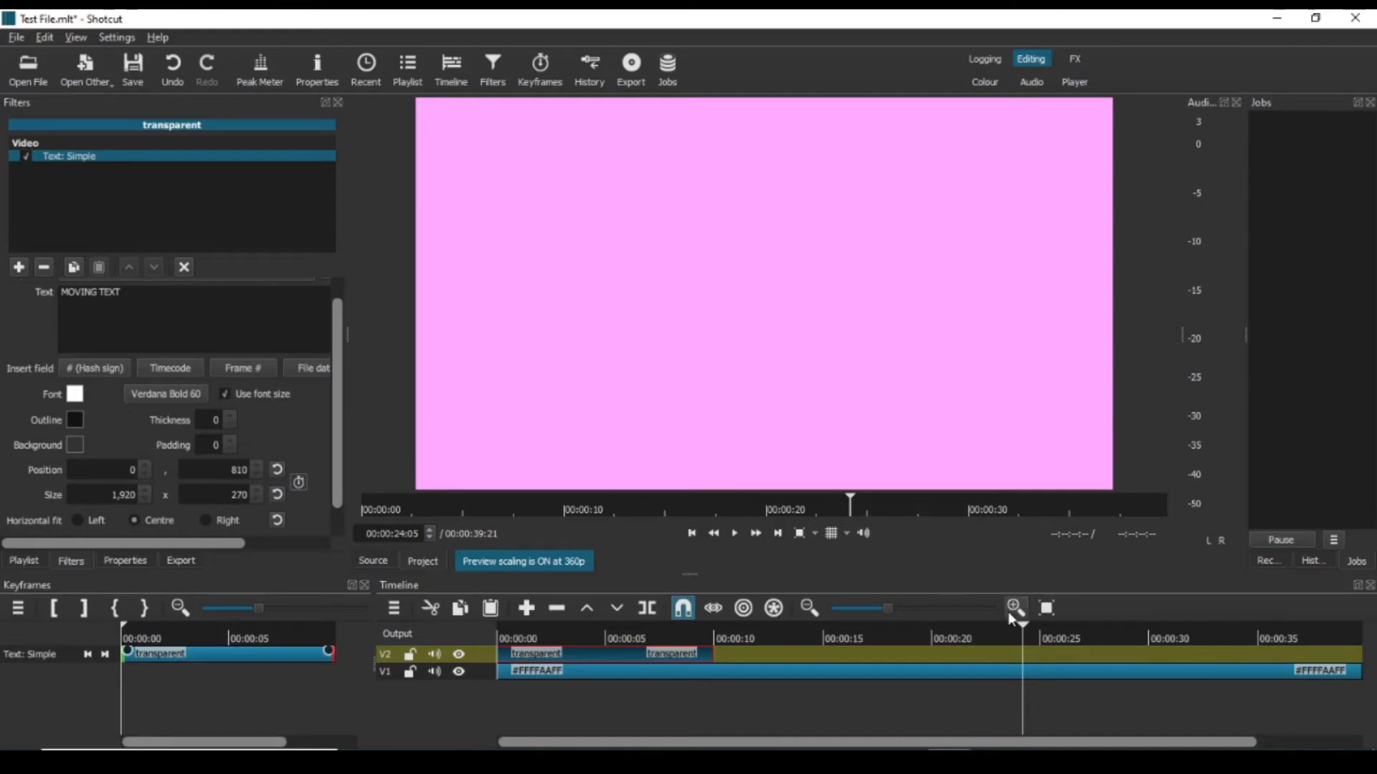
drag(1028, 631, 479, 652)
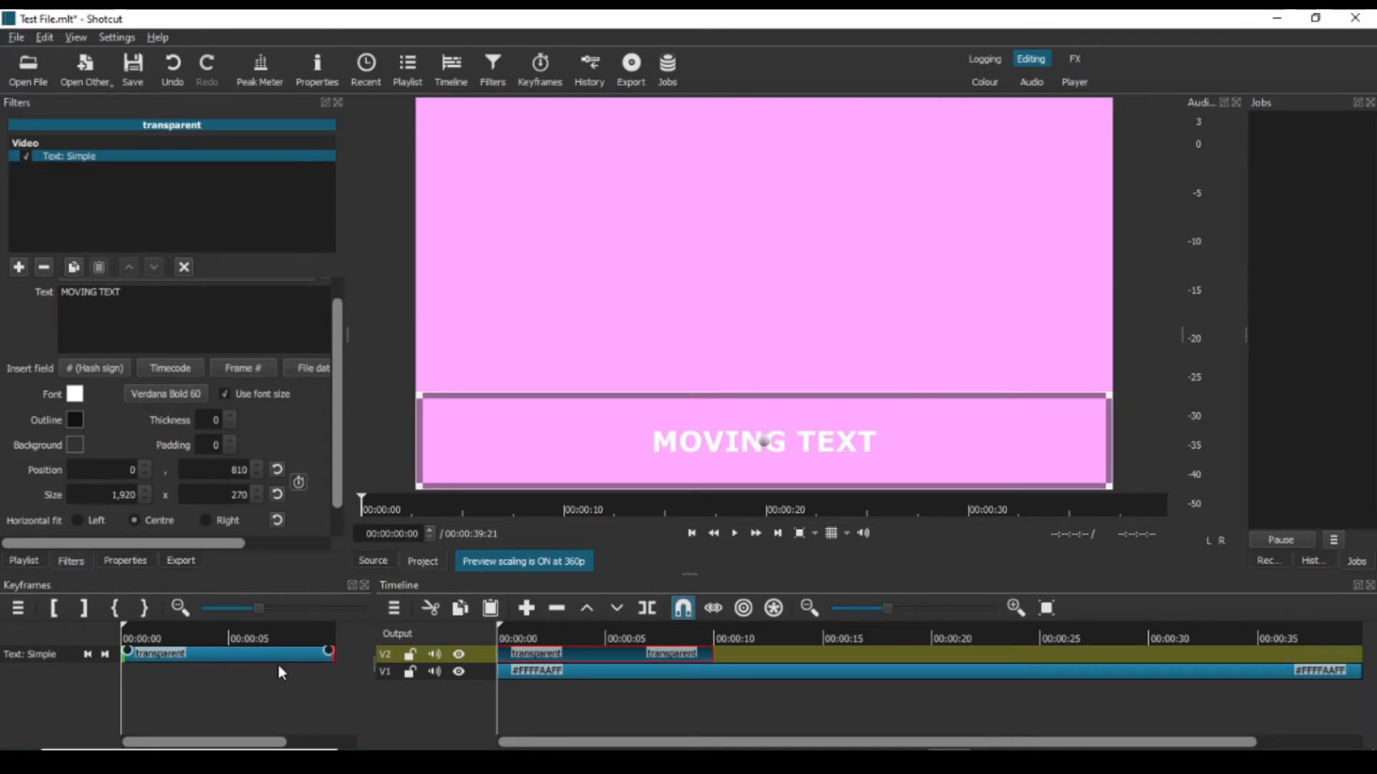
click(298, 482)
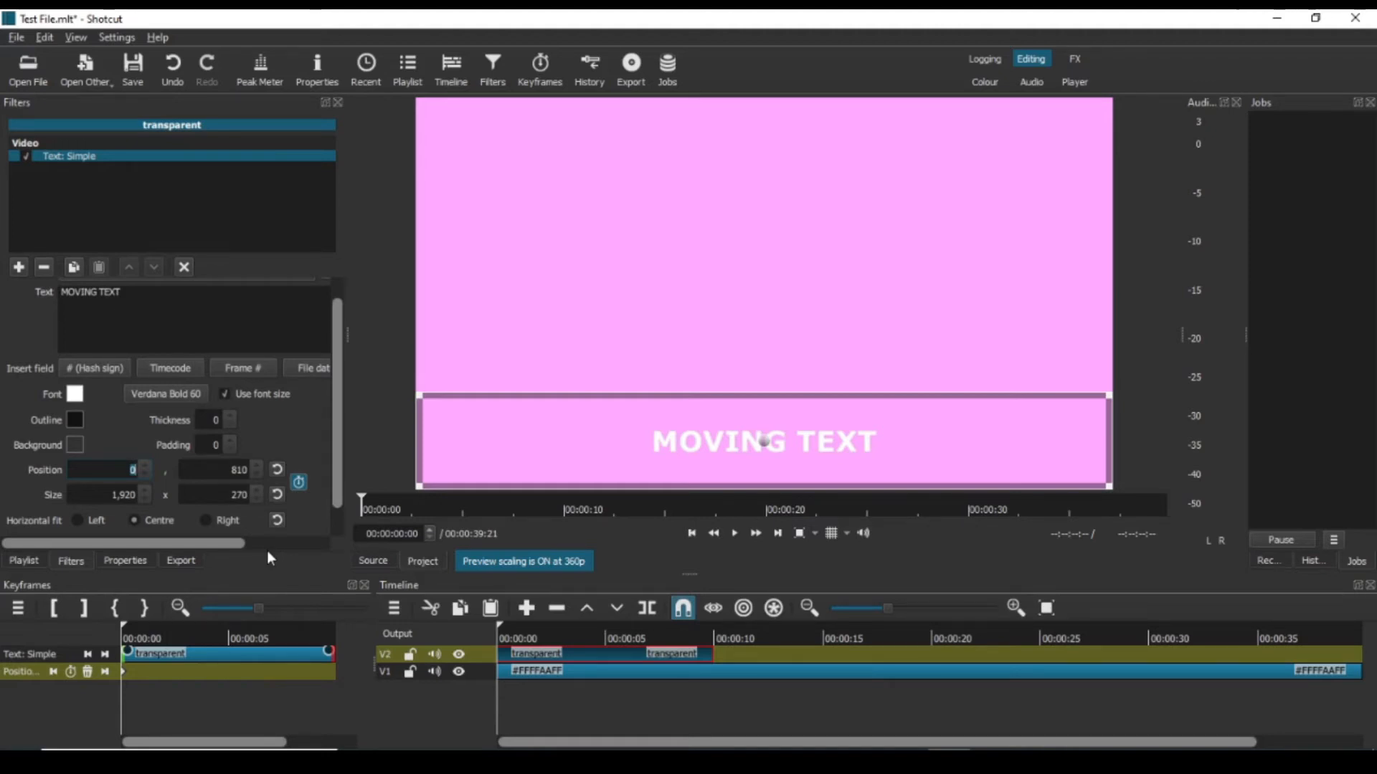
Keyframe the text position to 400, 600 at 00:00:00:16.
click(502, 629)
drag(502, 624, 511, 624)
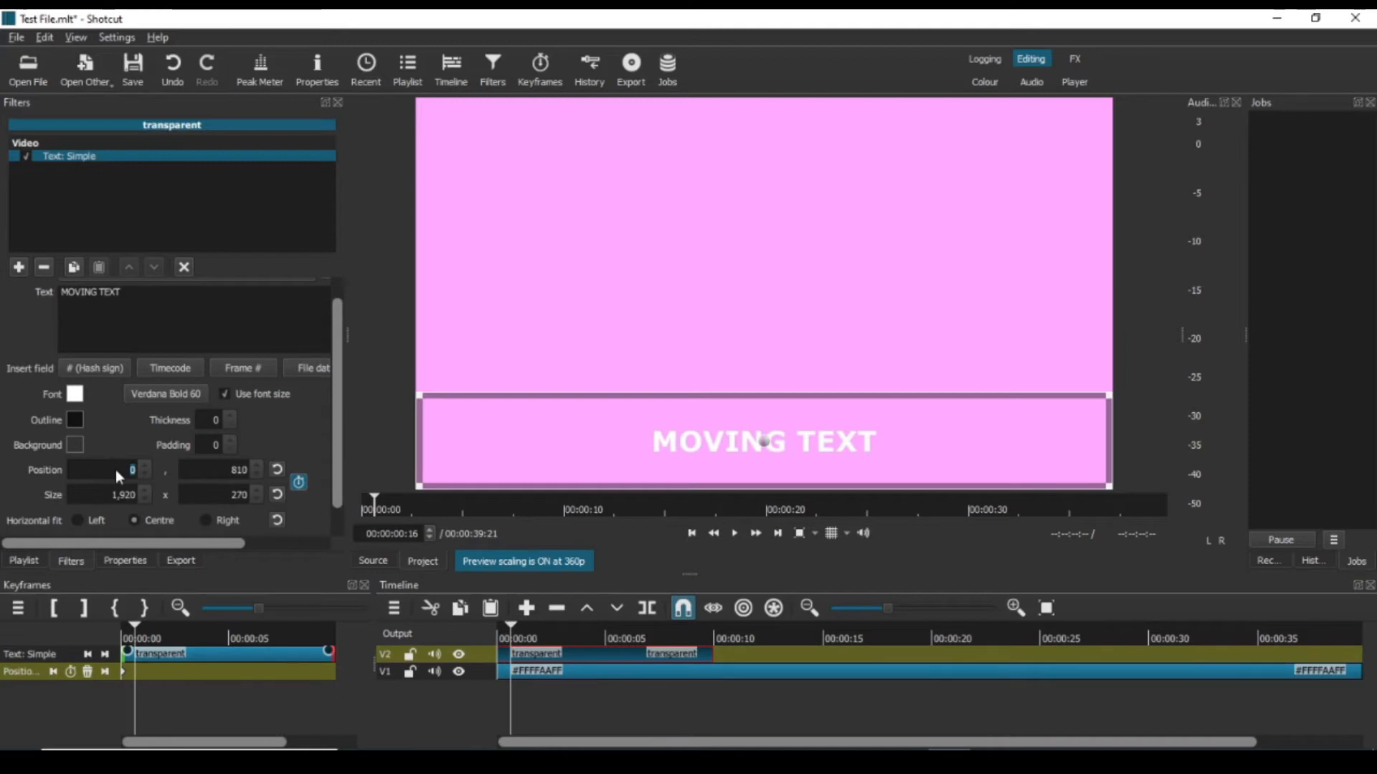
text(400)
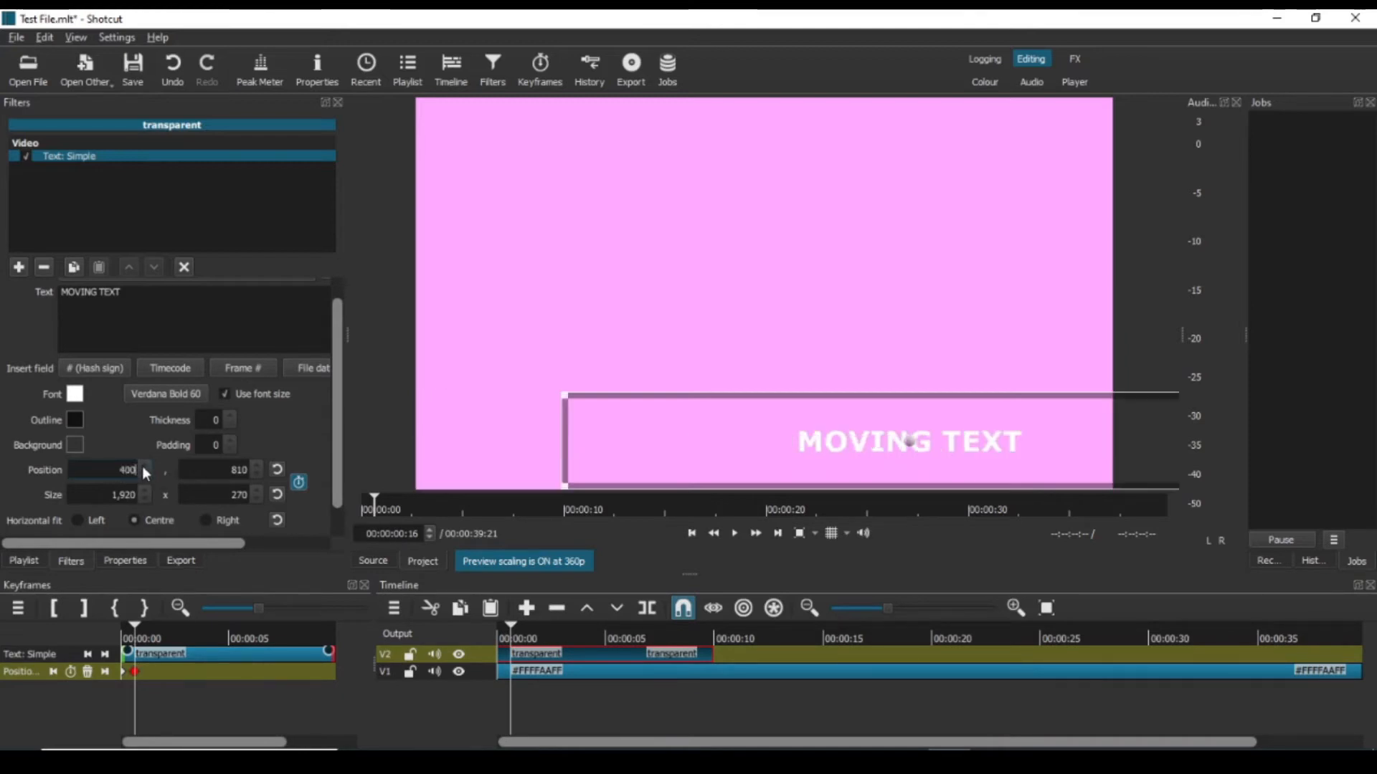
text(600)
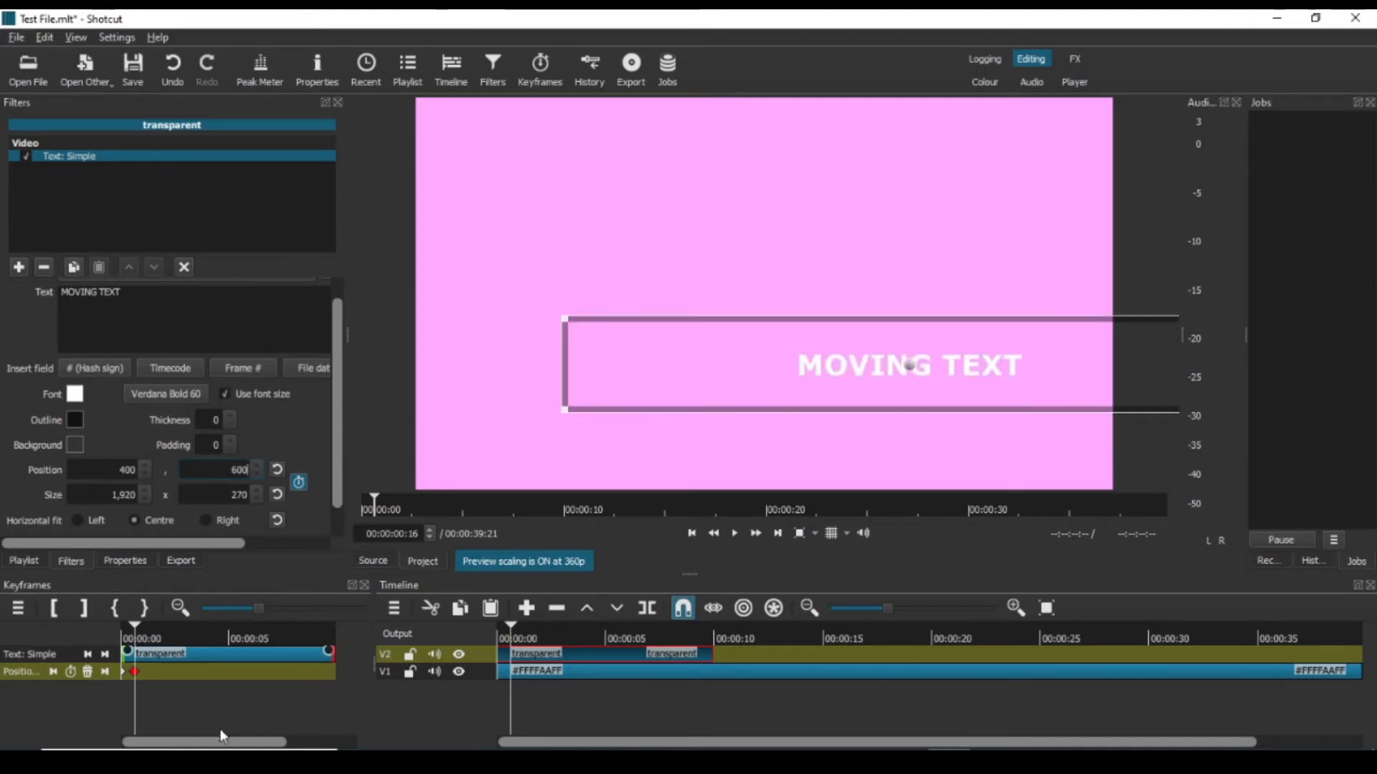
Keyframe the text position to 200, 200 at 00:00:01:10, and its horizontal position to 1500 at 00:00:02:02.
click(525, 639)
drag(526, 637, 529, 638)
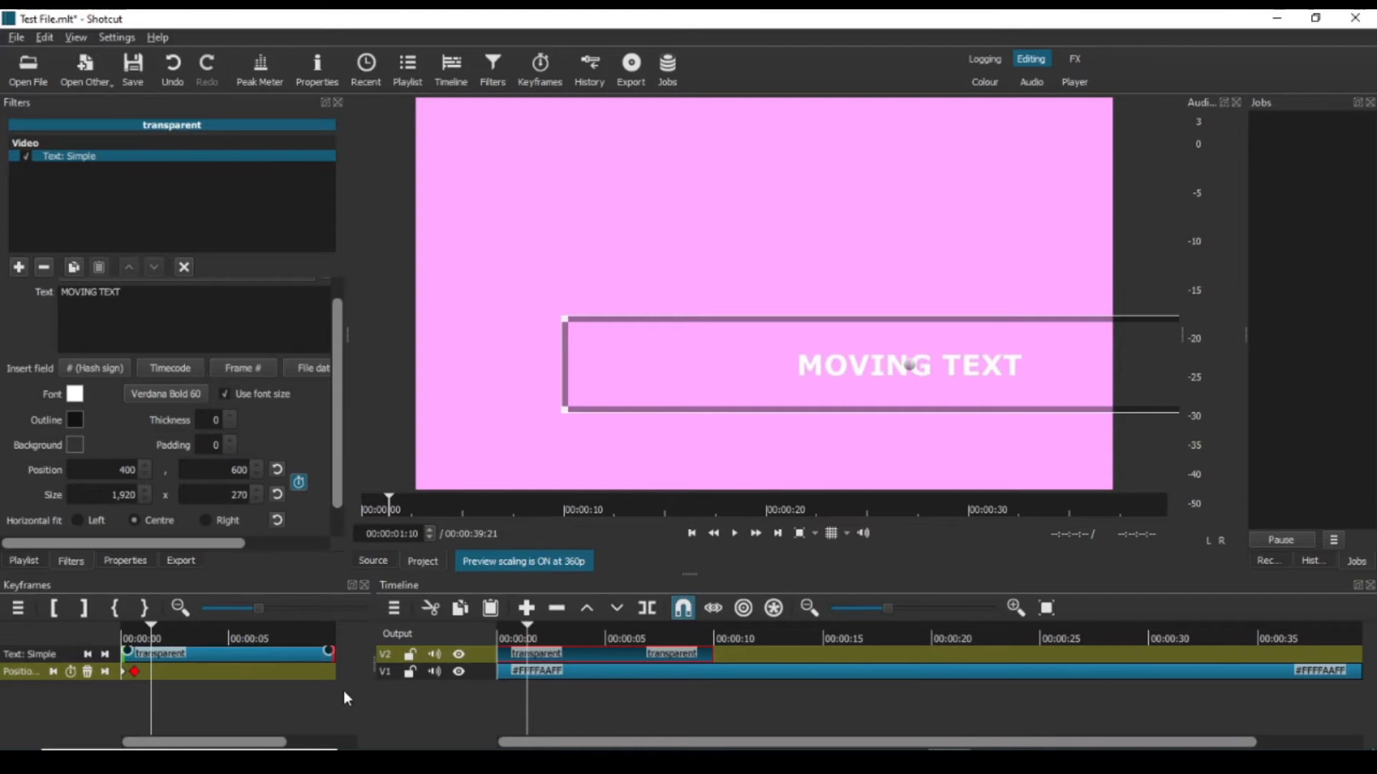
double_click(100, 466)
text(200)
key(Return)
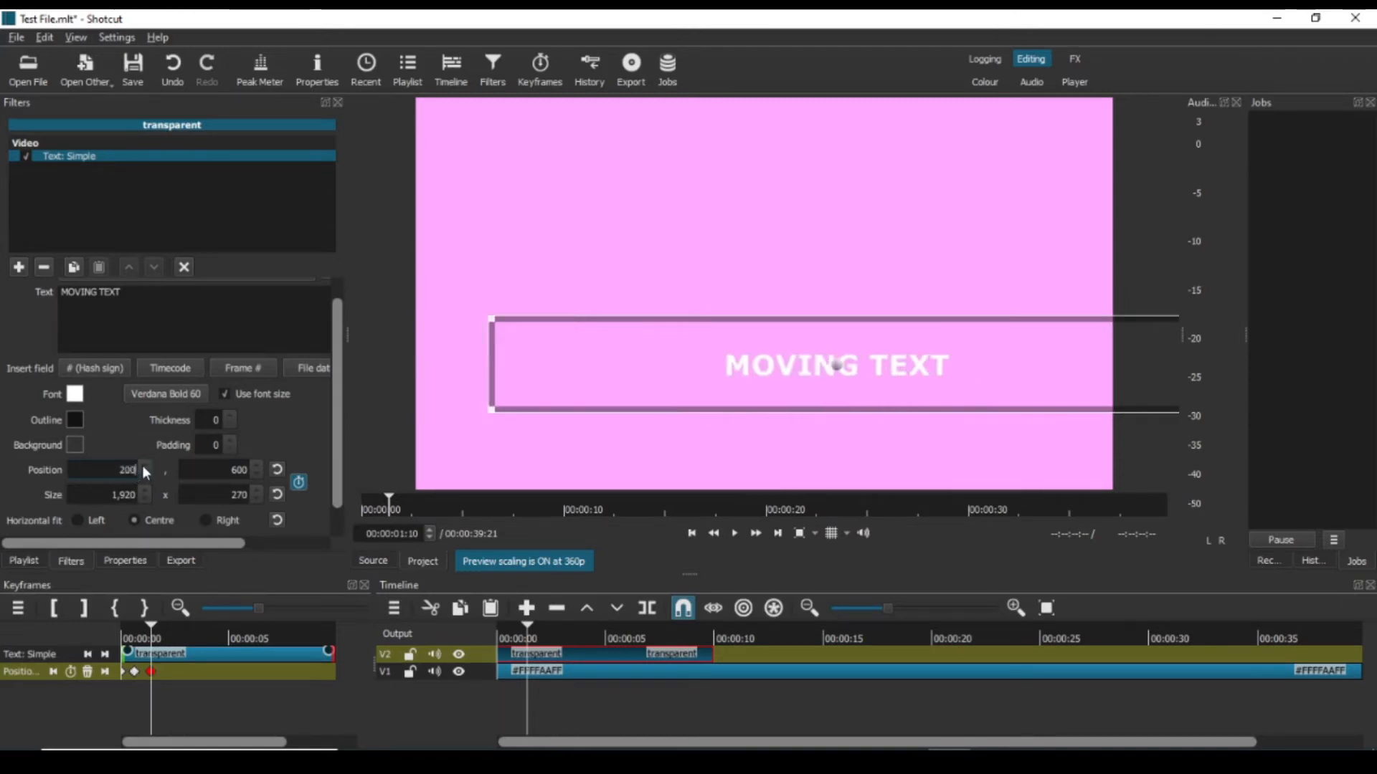
double_click(215, 471)
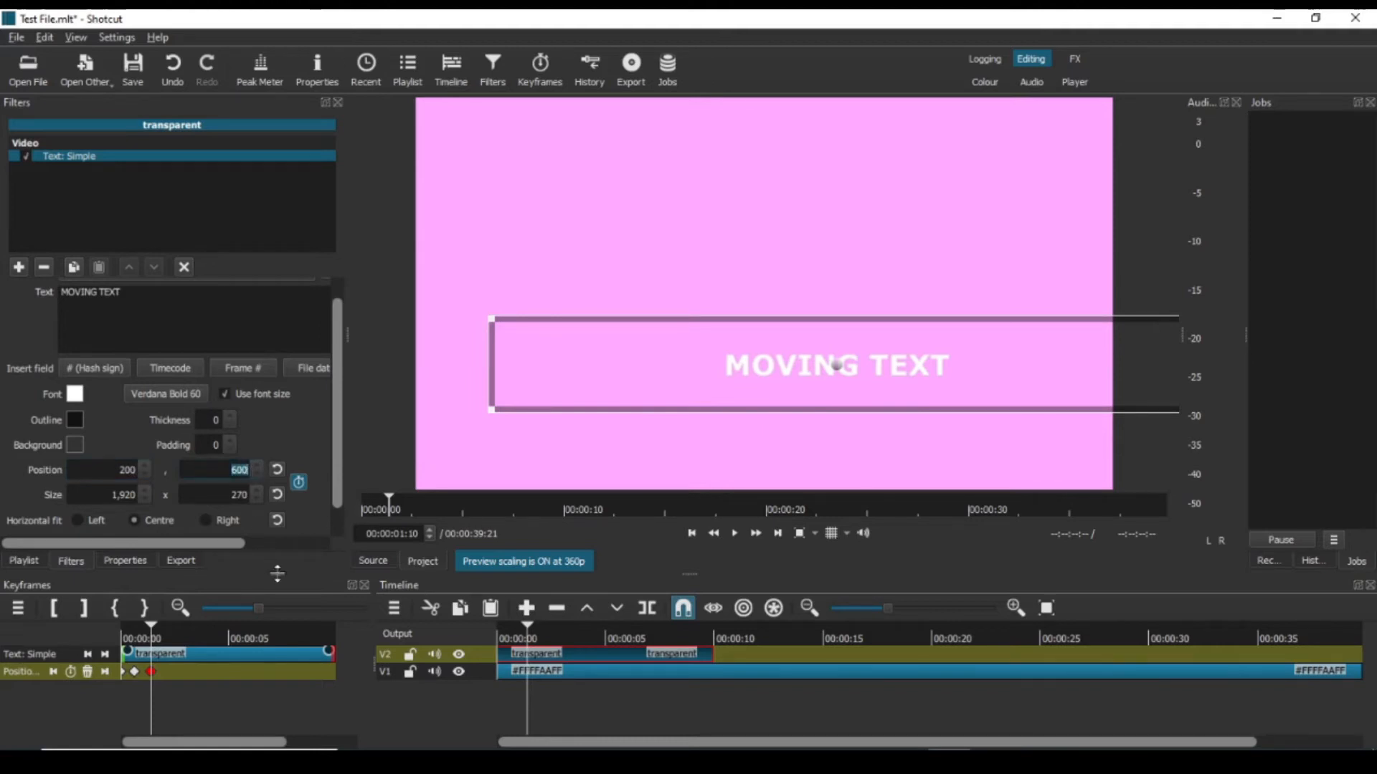
text(200)
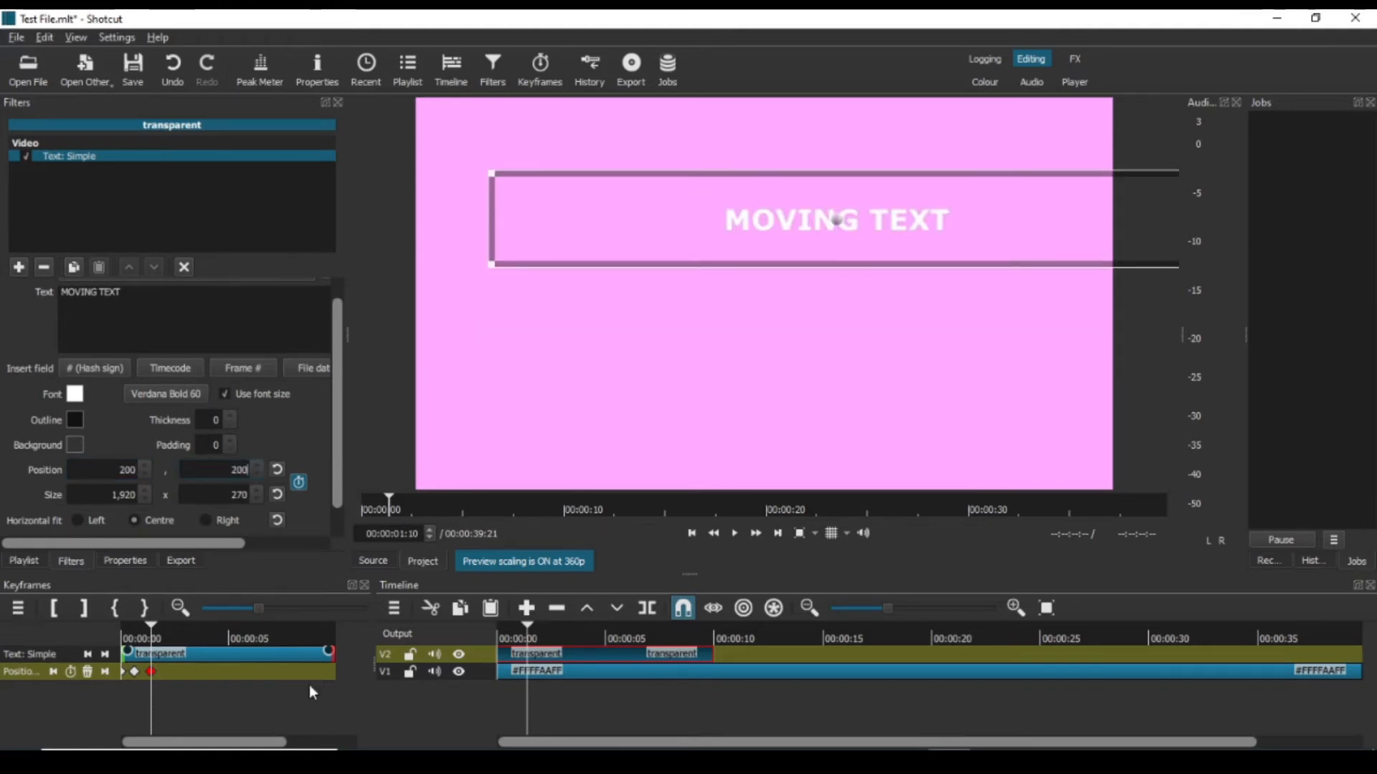
drag(528, 625, 542, 628)
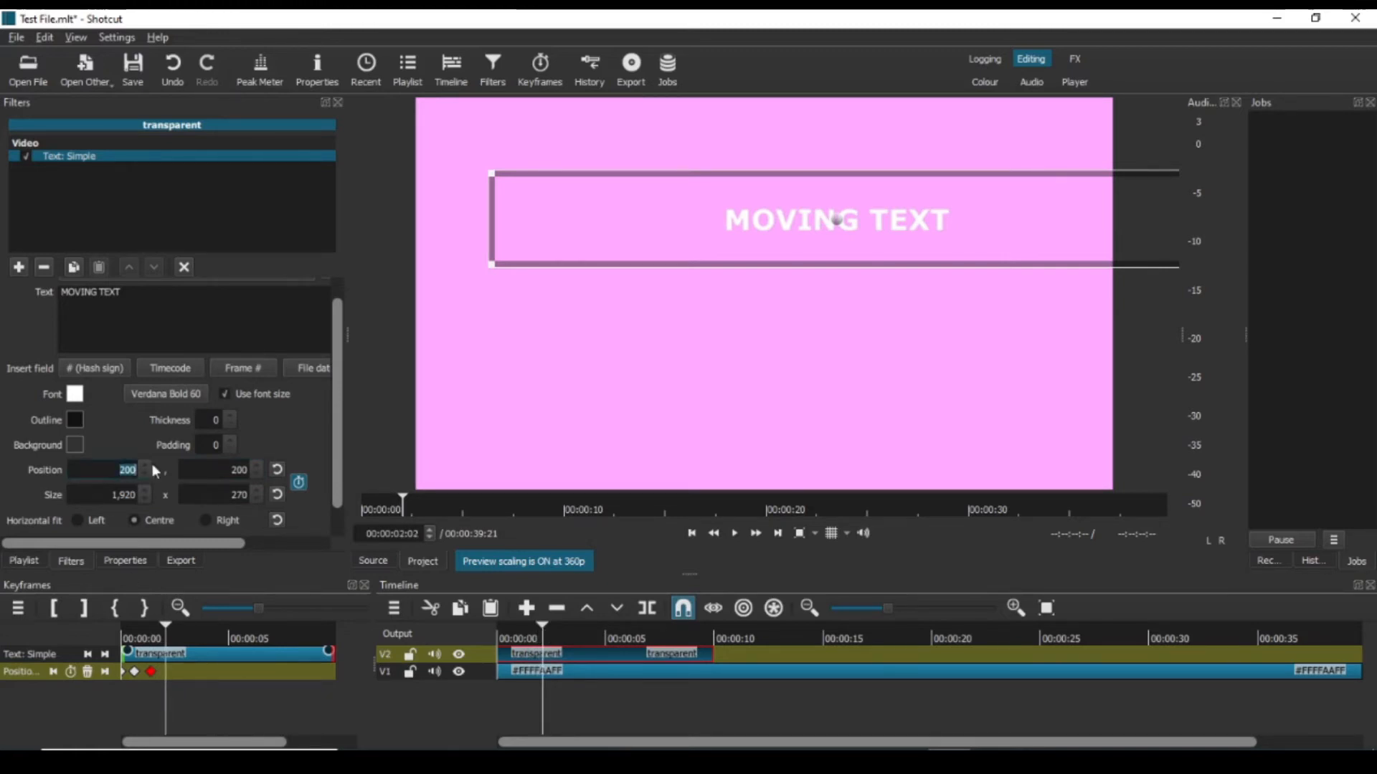
text(1500)
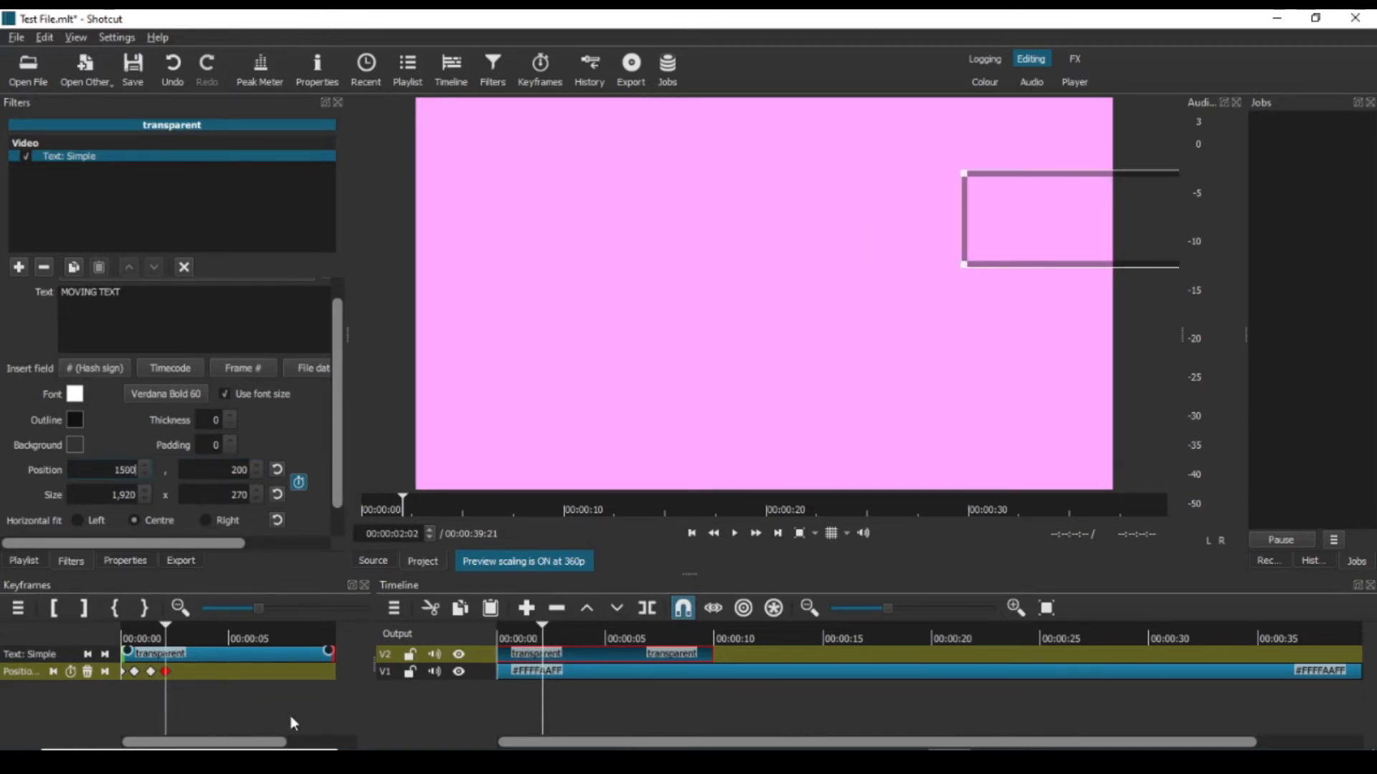
Split the transparent clip on V2 at 00:00:02:02 and remove the part after the split.
click(648, 610)
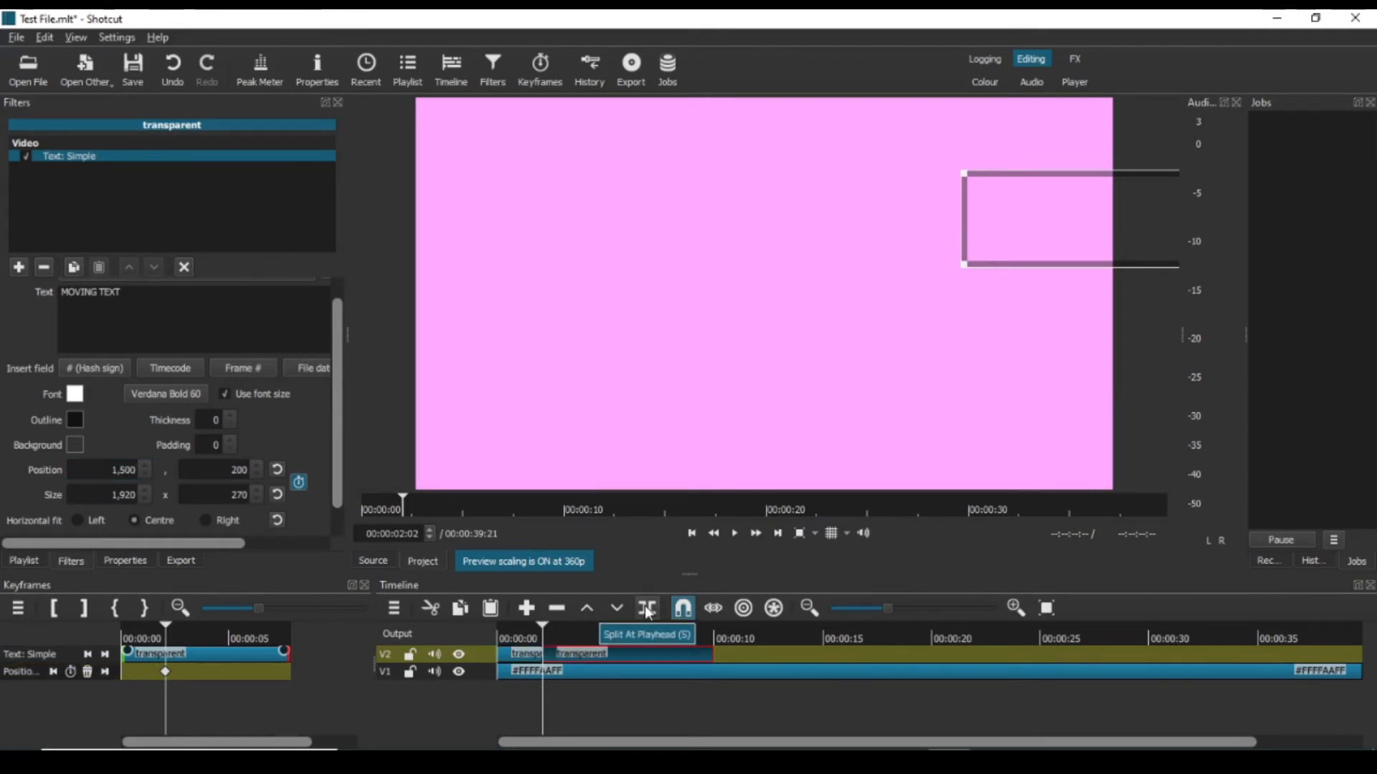
right_click(641, 648)
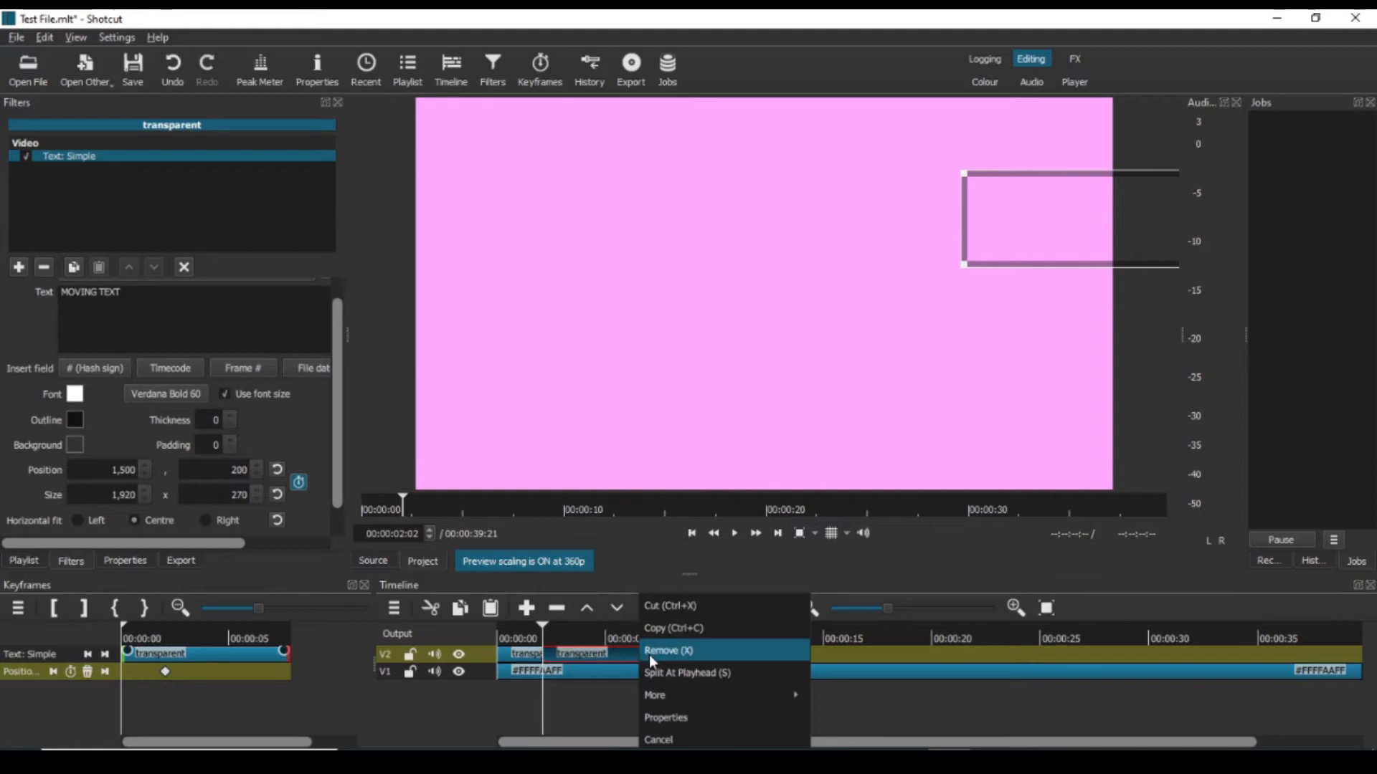
click(649, 654)
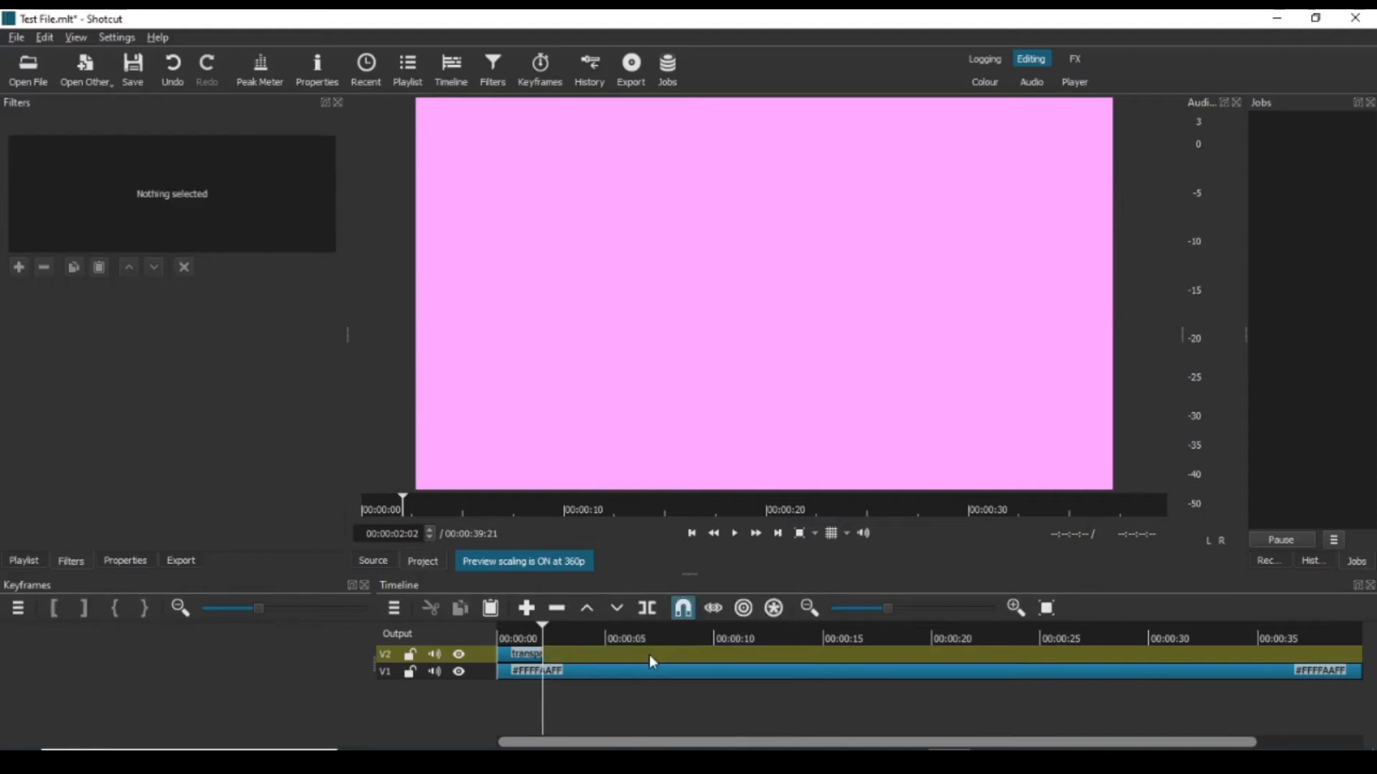
Play the timeline from the start to preview the text animation.
click(496, 625)
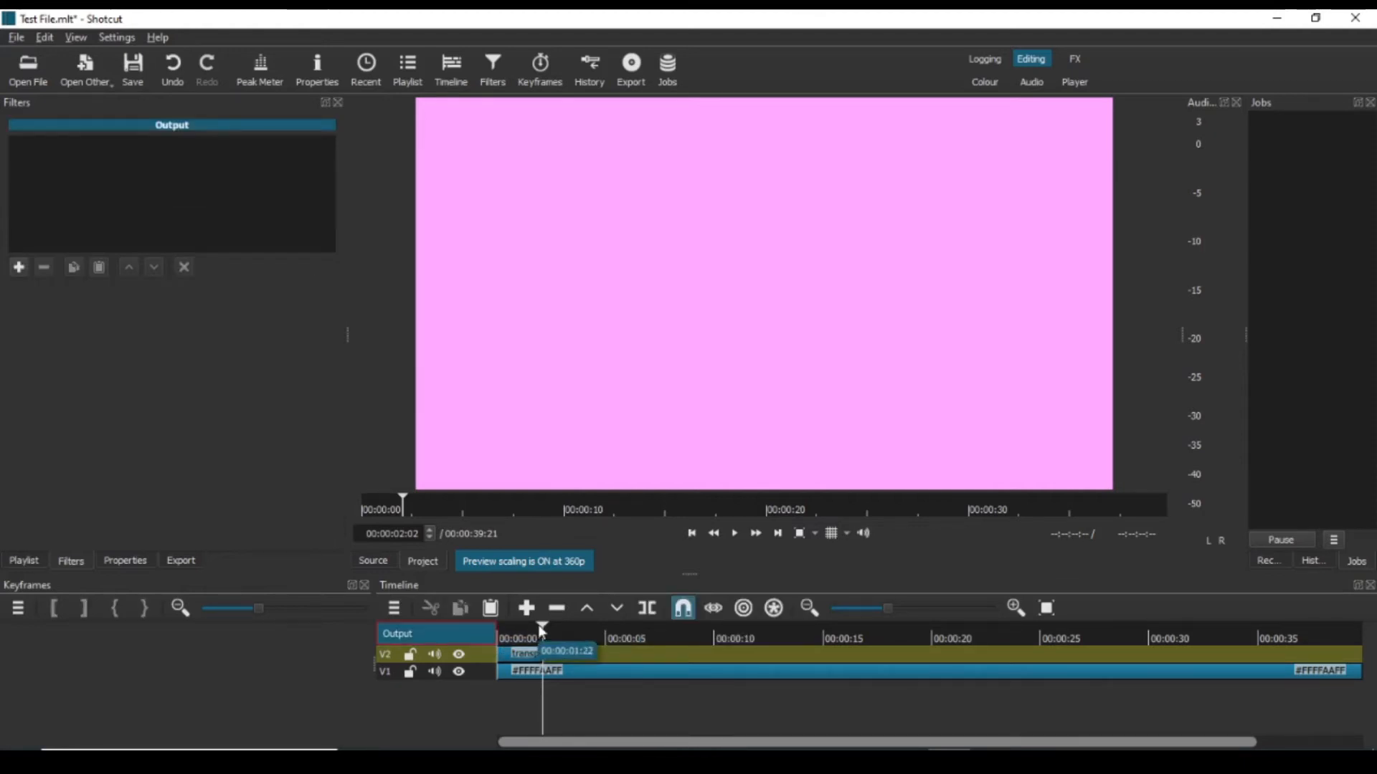
drag(542, 625, 502, 632)
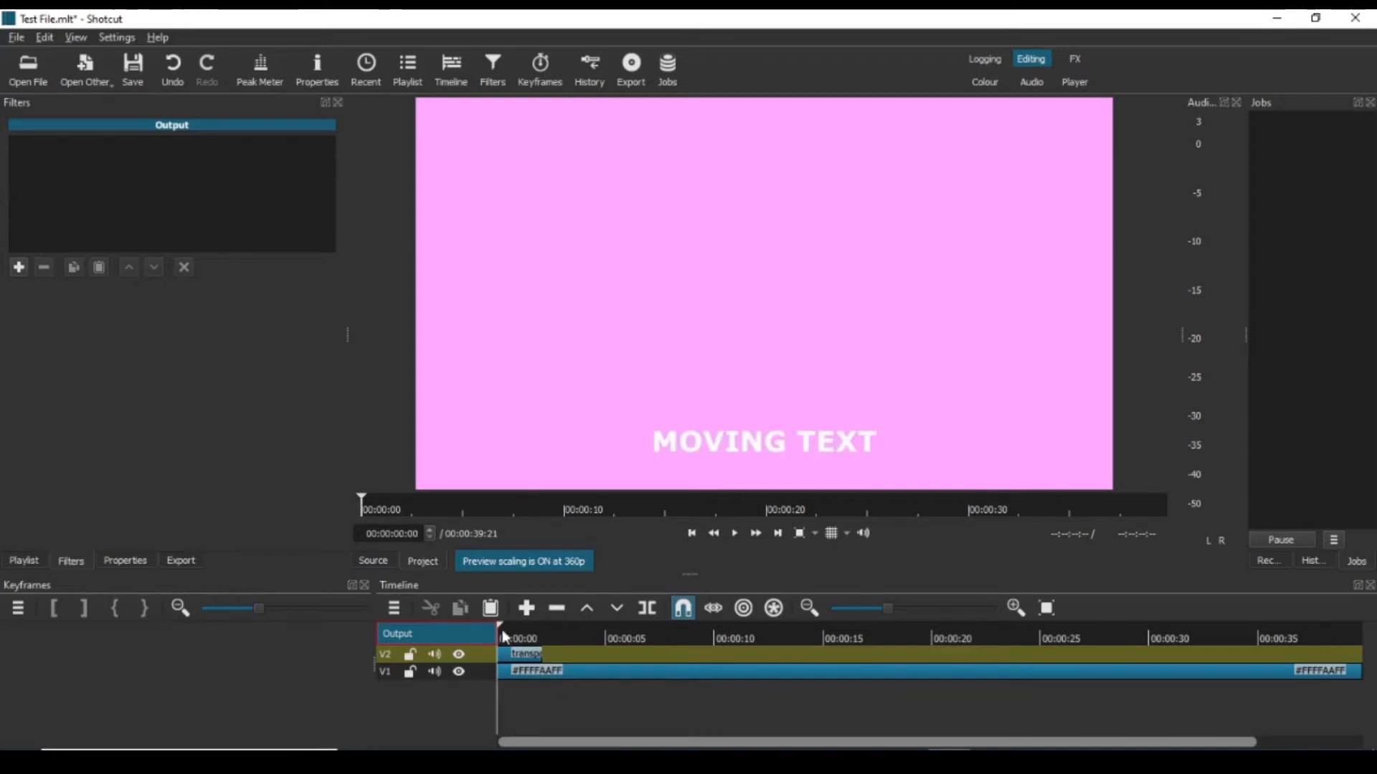
click(734, 535)
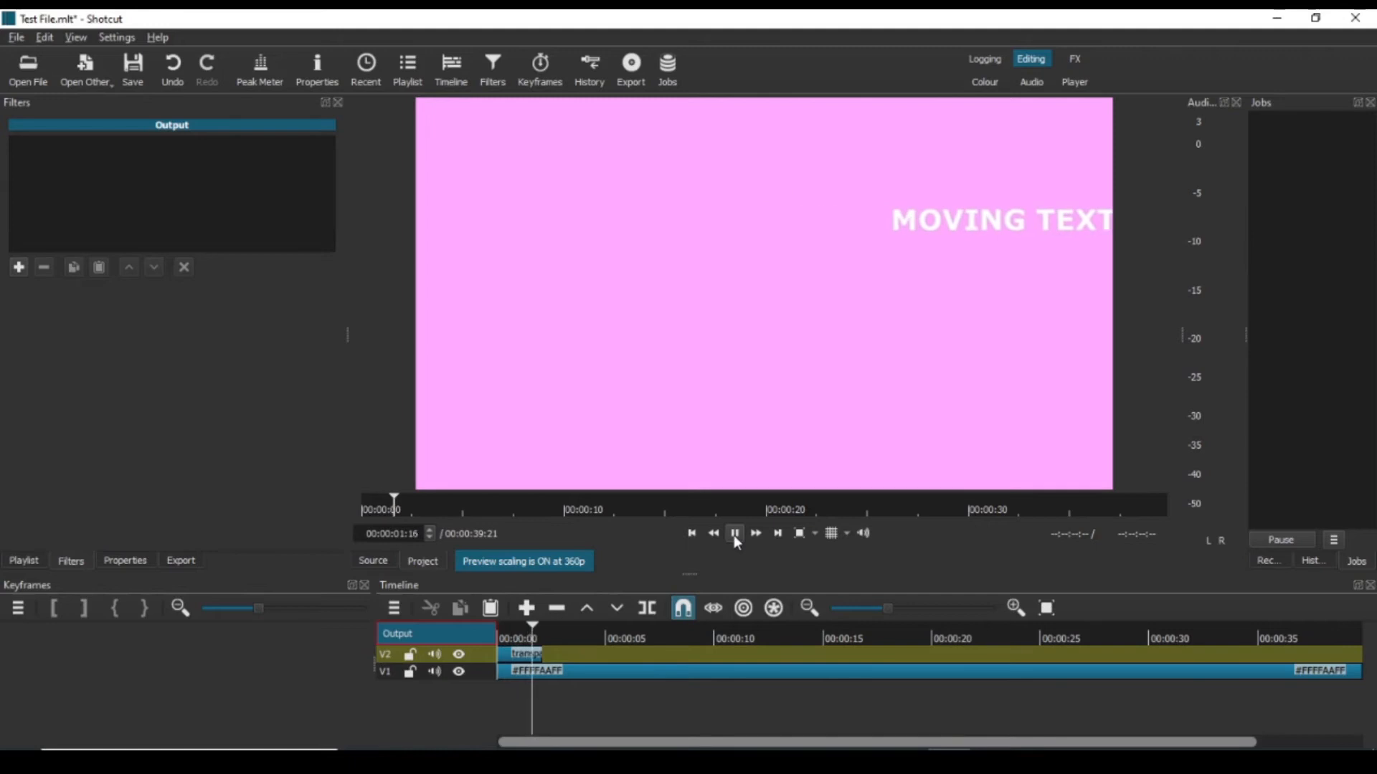
click(734, 534)
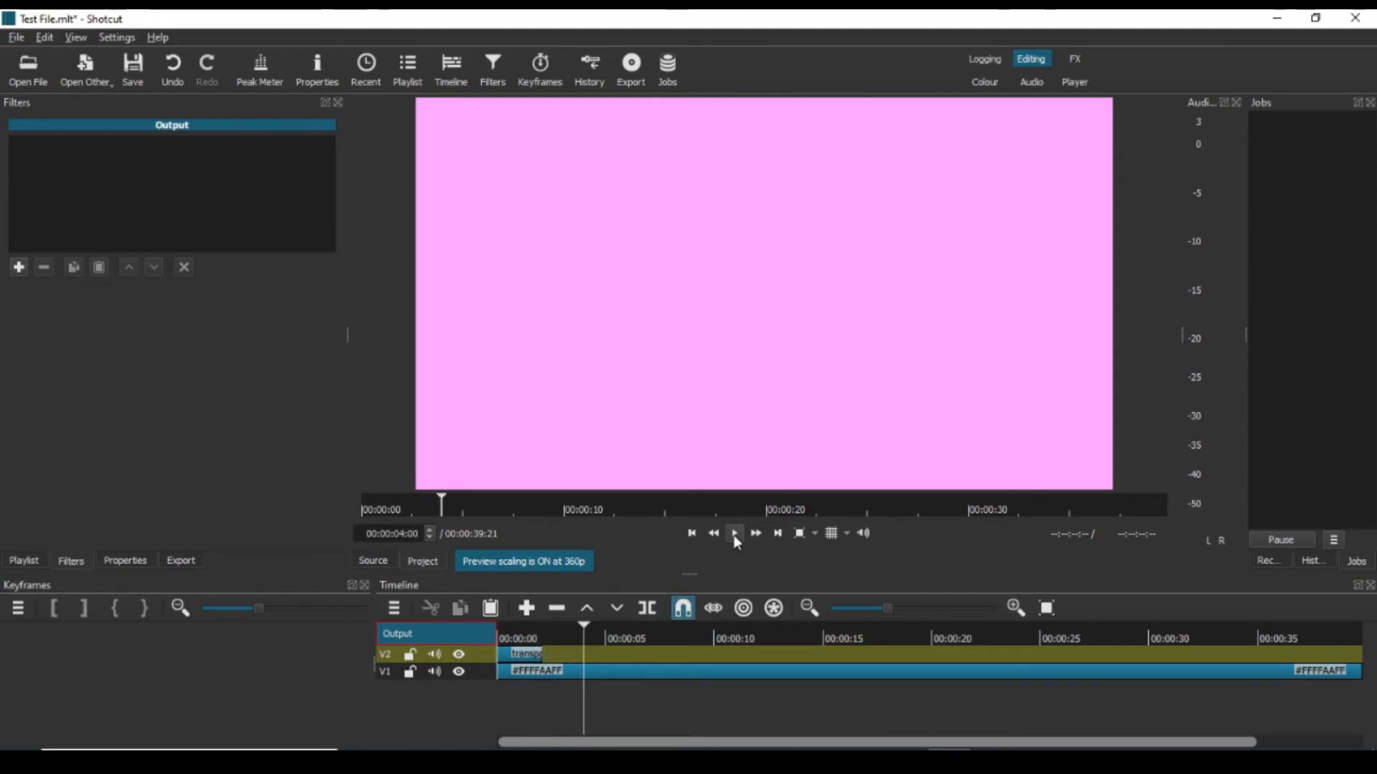
Add another transparent clip from the playlist to track V2 at about 00:00:04:08, after the trimmed clip.
click(577, 628)
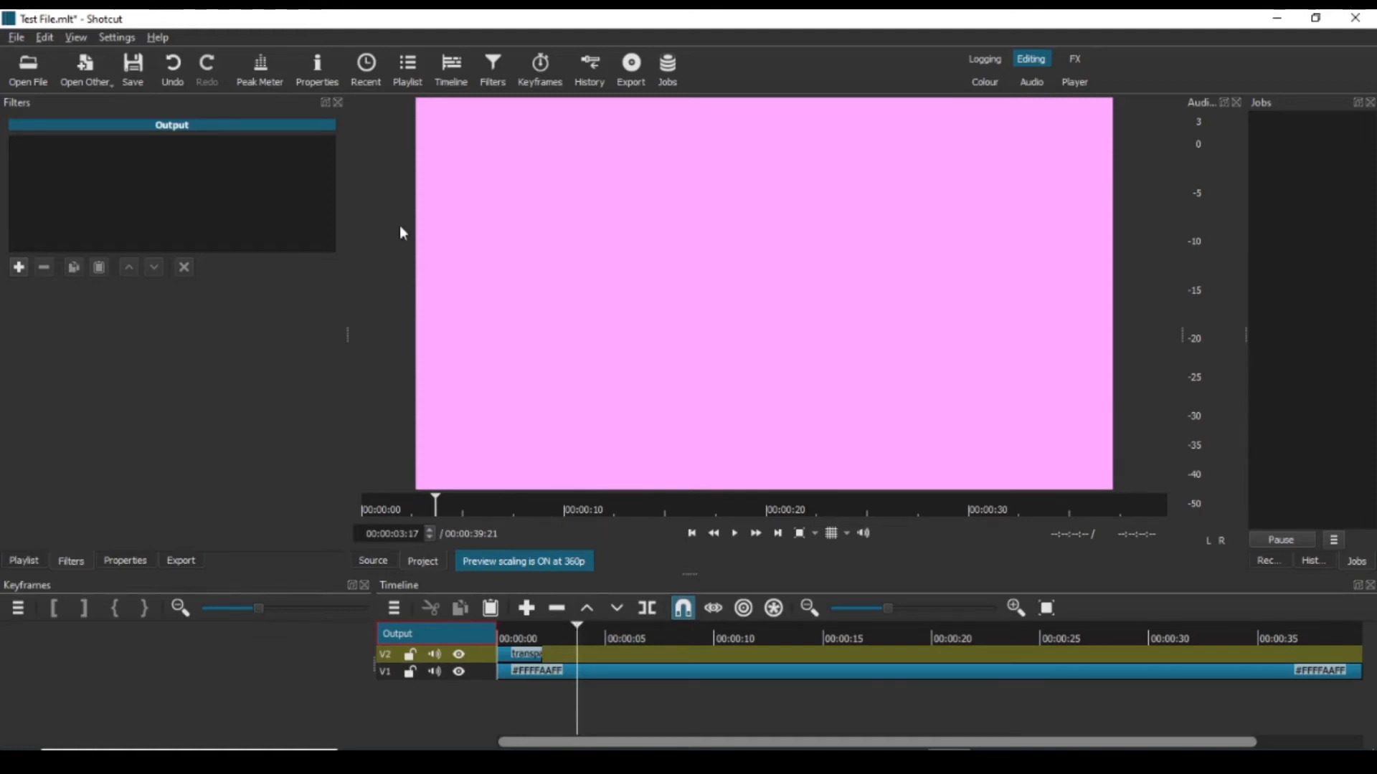
click(405, 65)
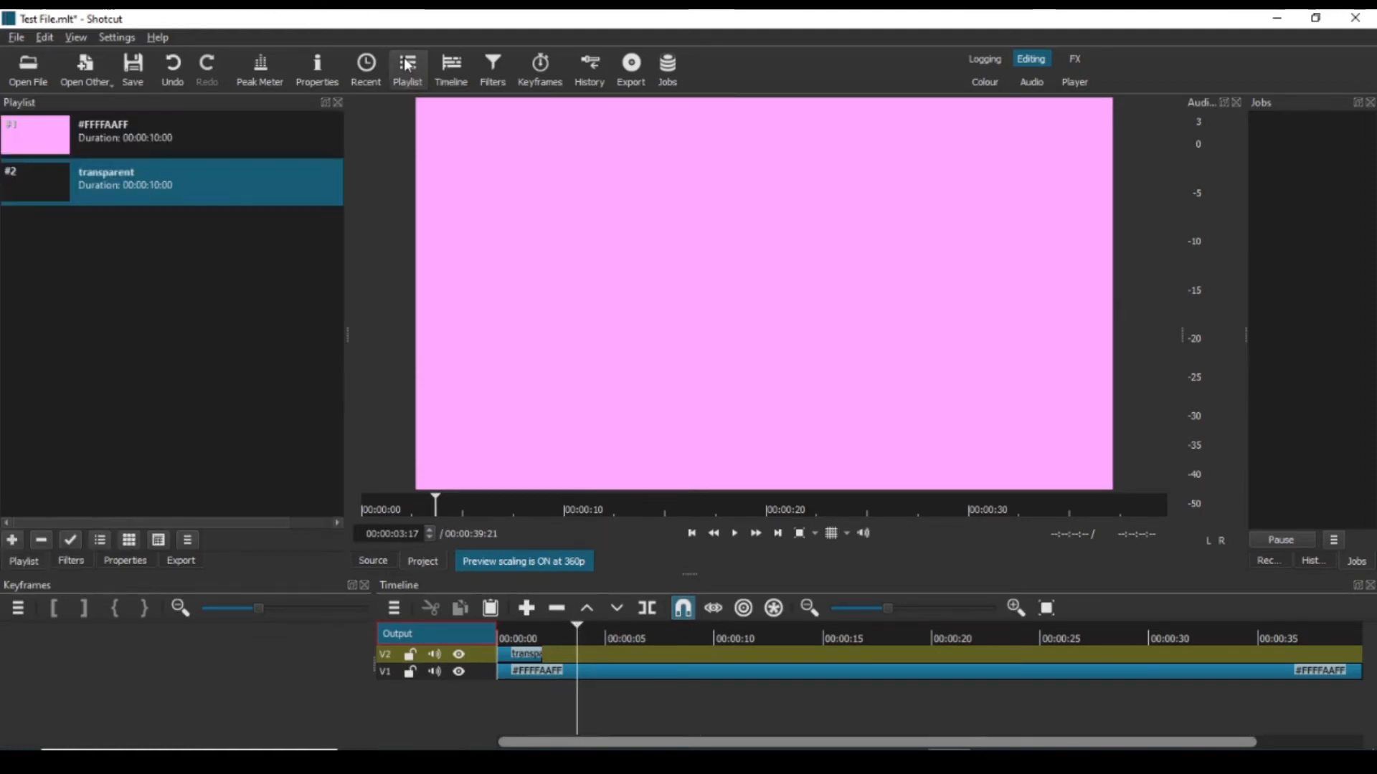
drag(19, 180, 591, 660)
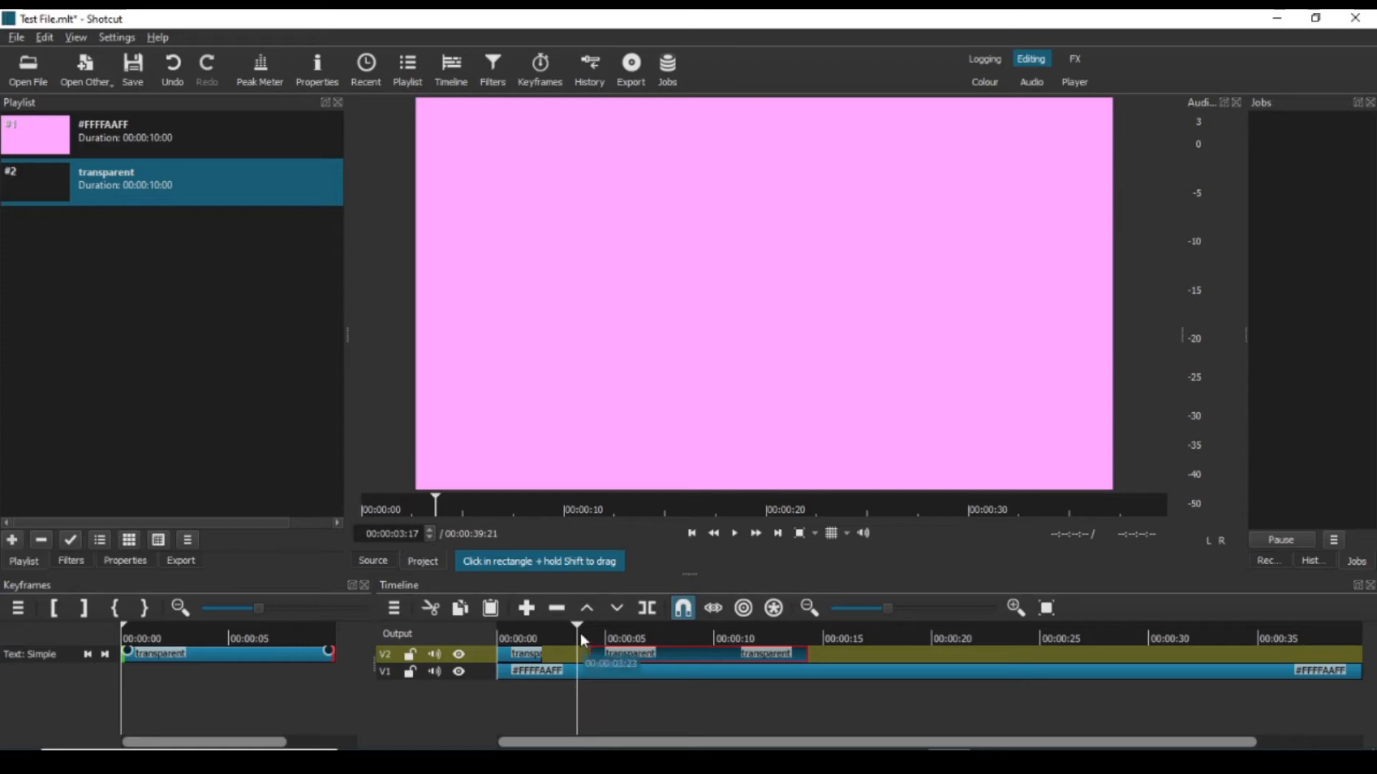
Turn on position and size keyframes for the second transparent clip's text at its start, 00:00:04:08.
drag(577, 634, 594, 631)
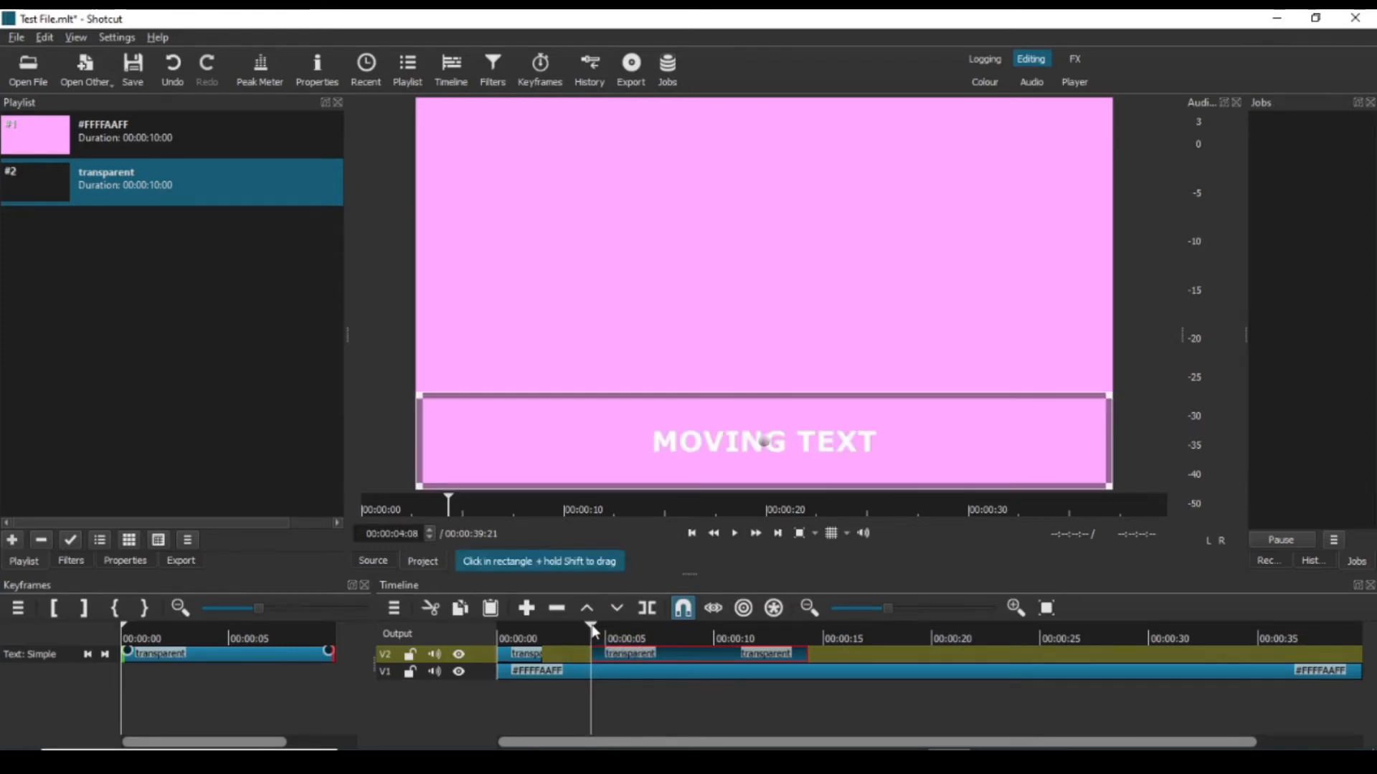
click(75, 562)
scroll(298, 462, down, 2)
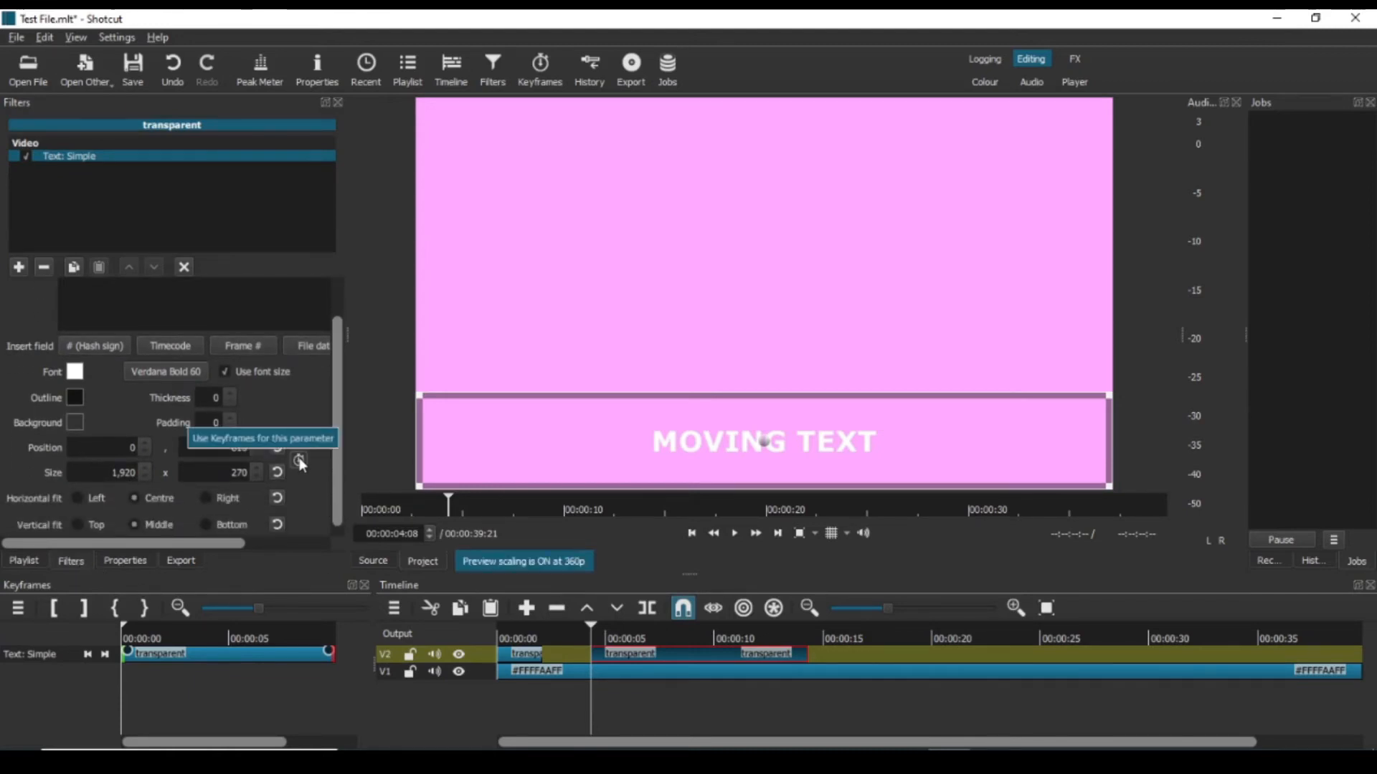
click(299, 460)
Keyframe the text to about -642, 270 shortly after the second clip's start, and to about 632, 907 at 00:00:05:09.
drag(591, 625, 601, 625)
drag(704, 402, 467, 206)
drag(601, 626, 613, 625)
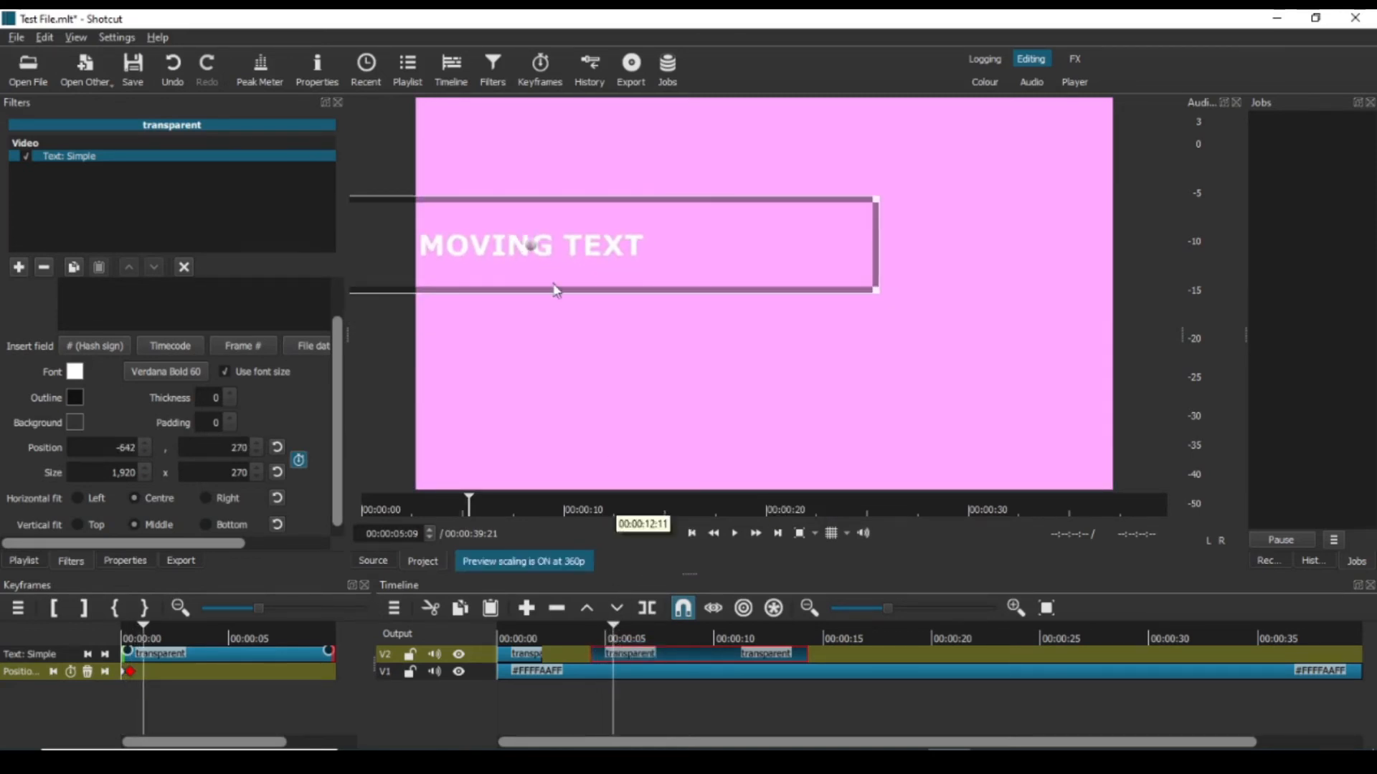
drag(631, 298, 1113, 534)
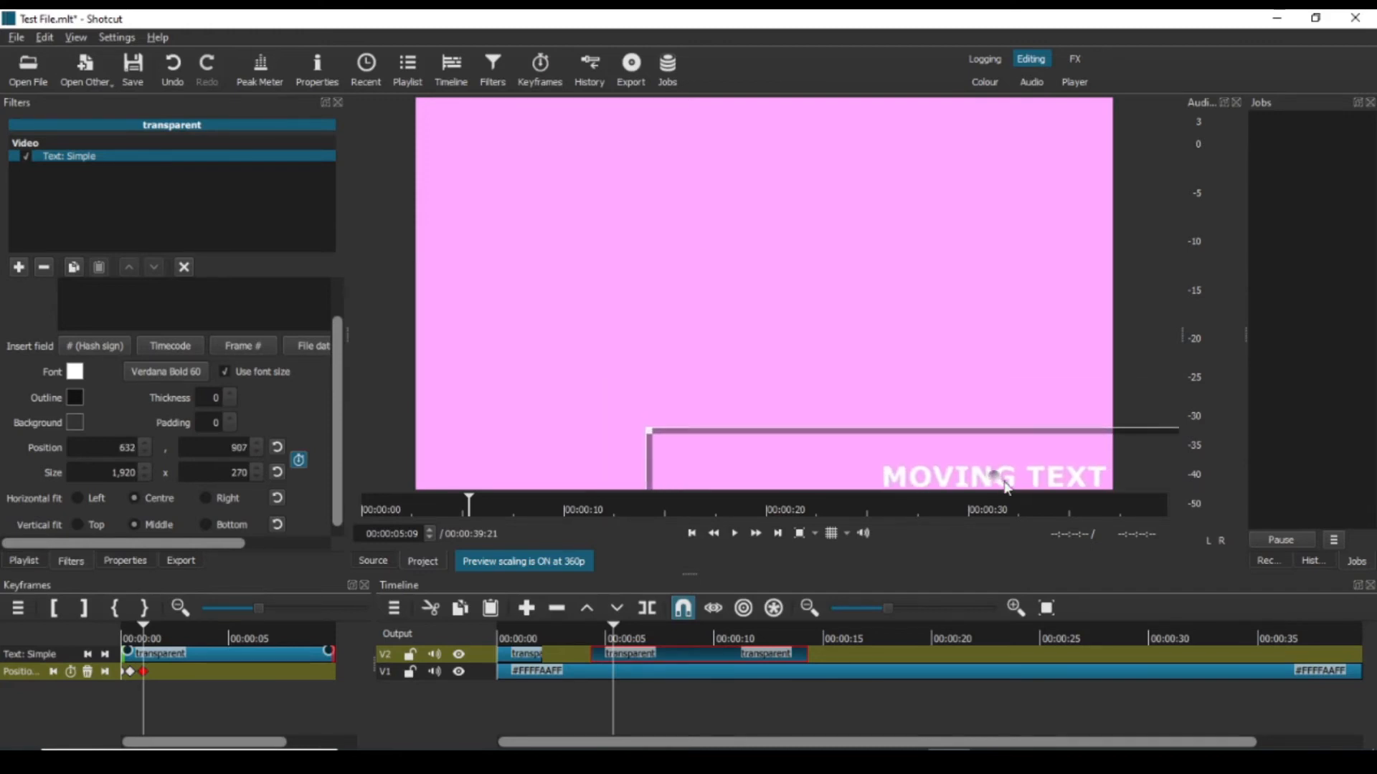
Keyframe the text to about -649, -69 at 00:00:05:21, and move it down toward the frame's lower edge at 00:00:06:08.
drag(618, 631, 624, 631)
drag(940, 455, 475, 101)
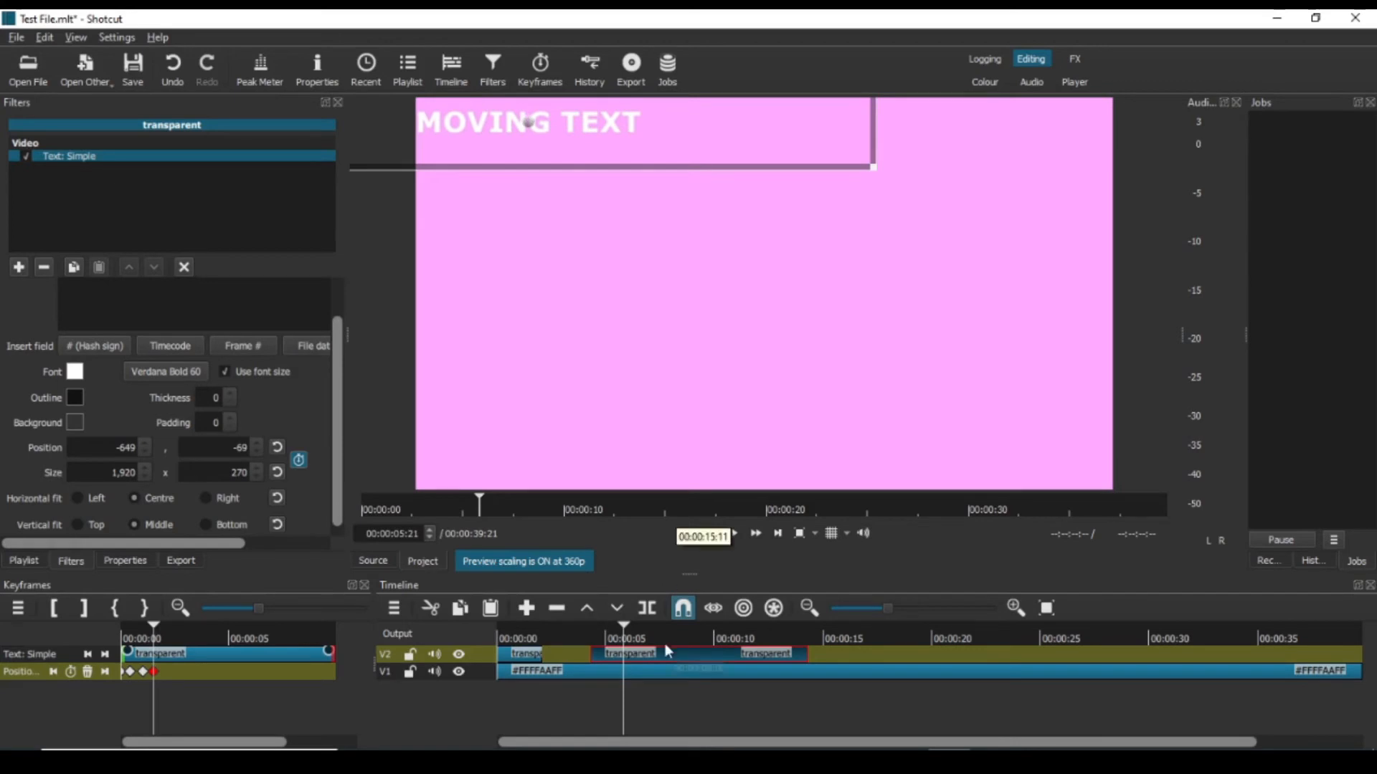
drag(623, 631, 635, 632)
drag(529, 122, 586, 591)
Split the second transparent clip at 00:00:06:08 and remove its remaining part.
key(s)
click(750, 655)
right_click(759, 655)
click(773, 652)
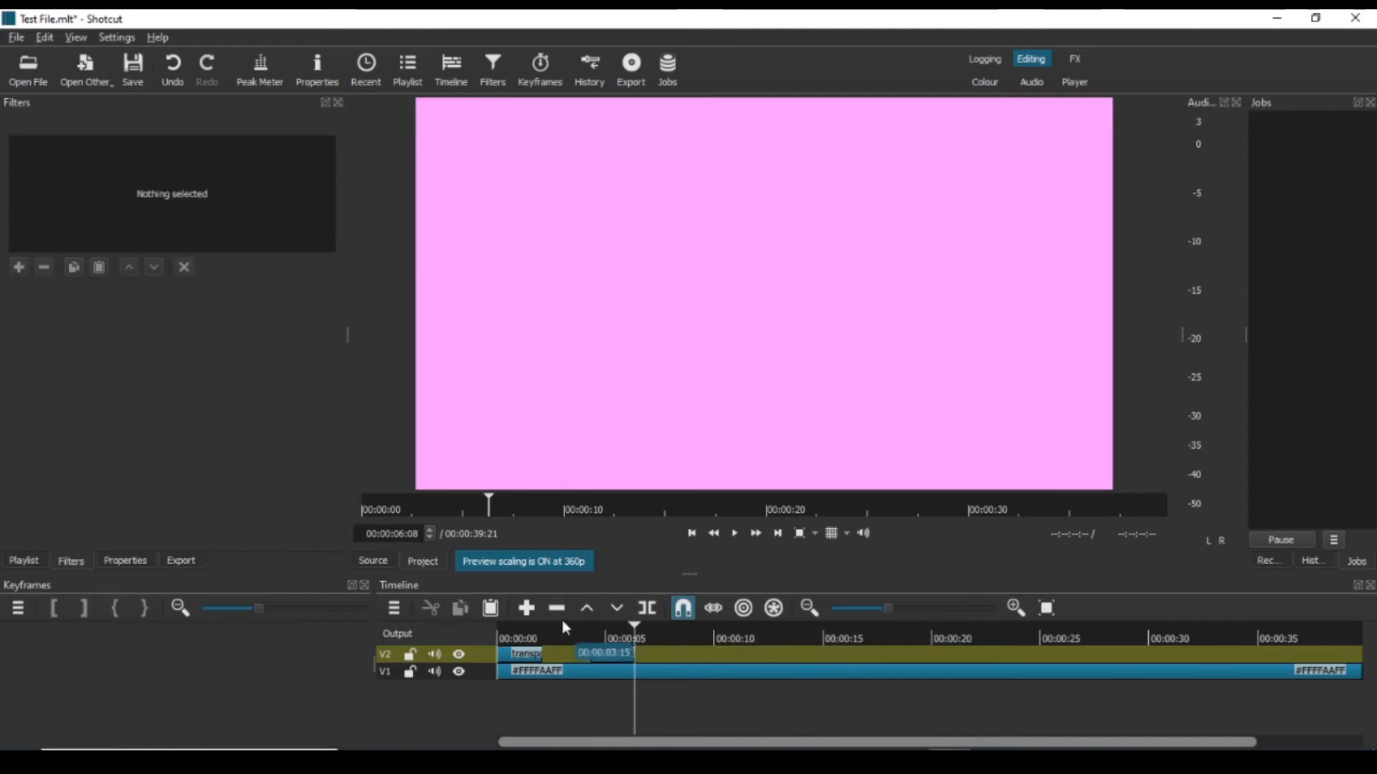
Play the timeline from just before the second transparent clip to preview its text animation.
click(571, 629)
click(732, 535)
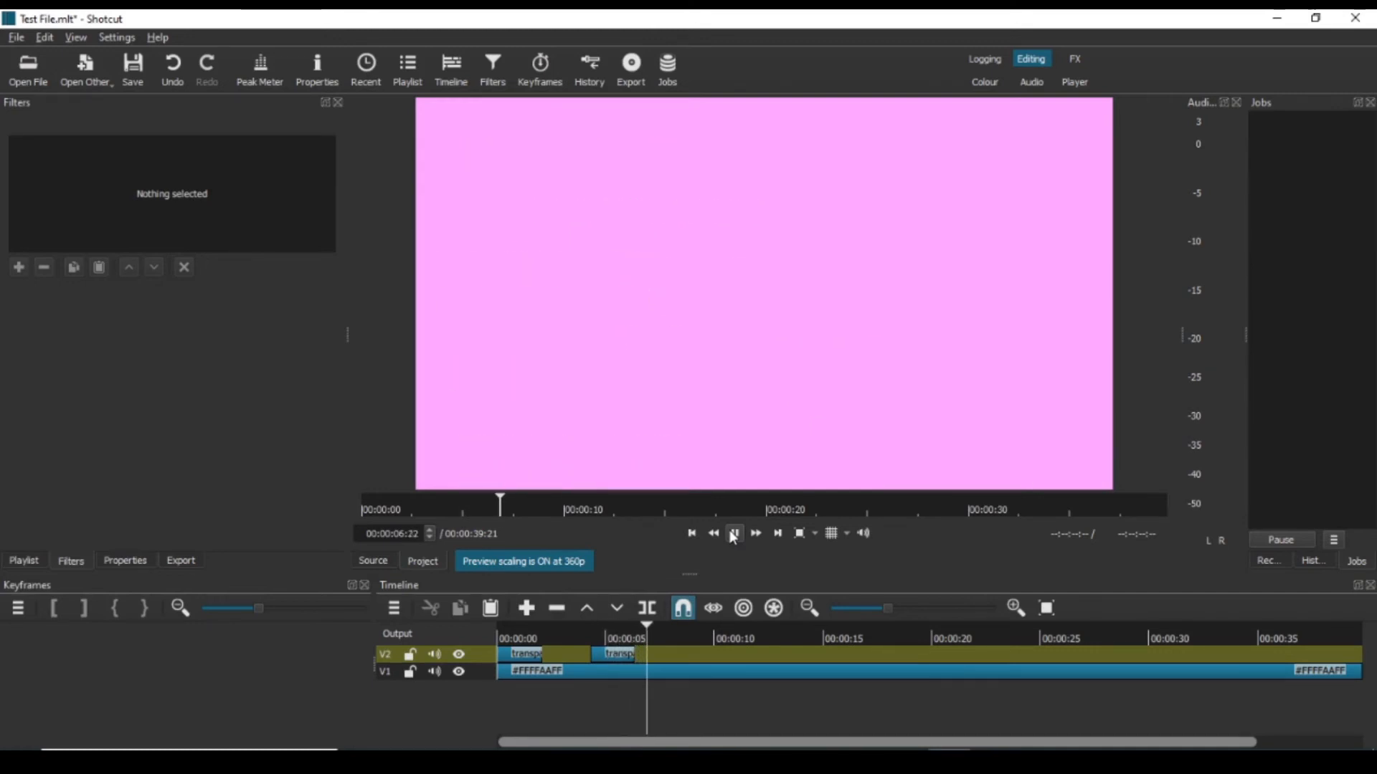
click(733, 535)
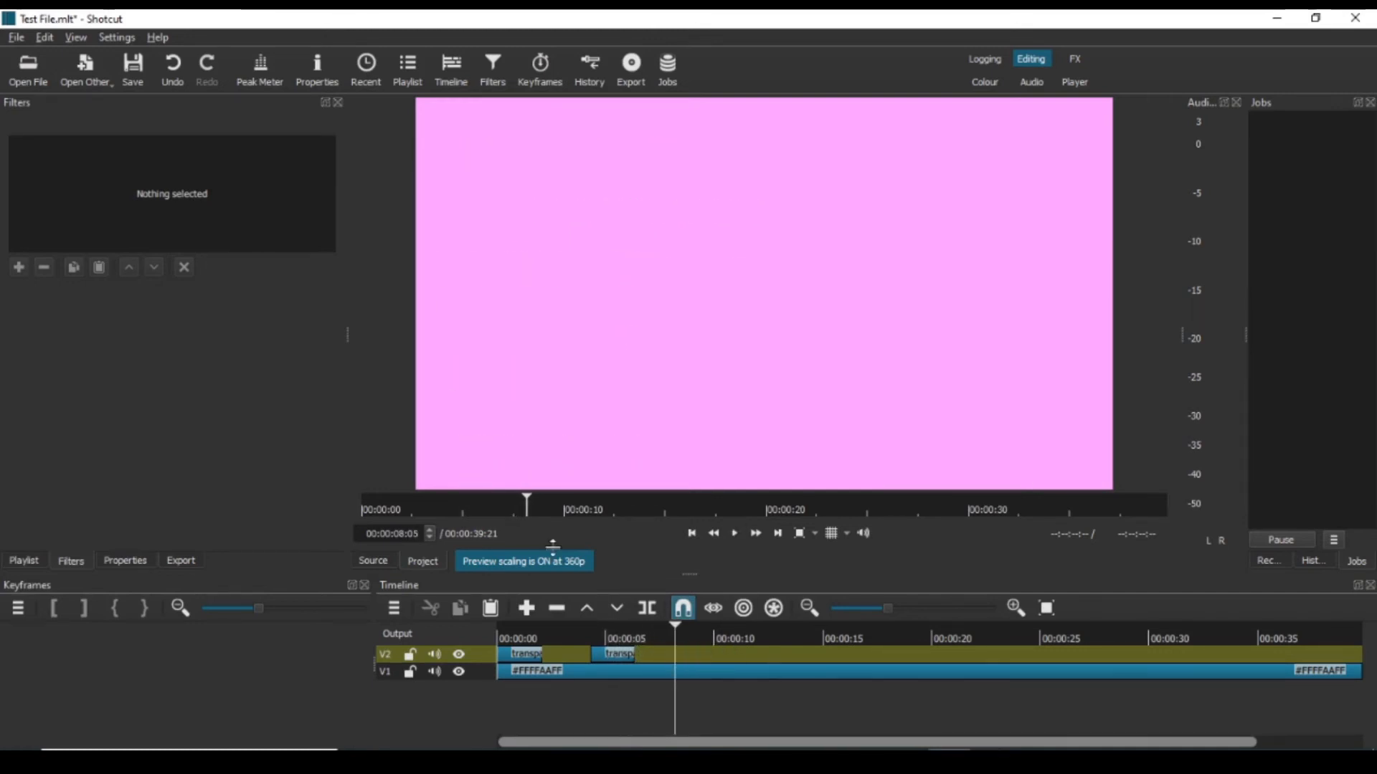
Add a third transparent clip to track V2 at 00:00:08:05 and turn on position and size keyframes for its text.
click(407, 68)
drag(20, 177, 674, 658)
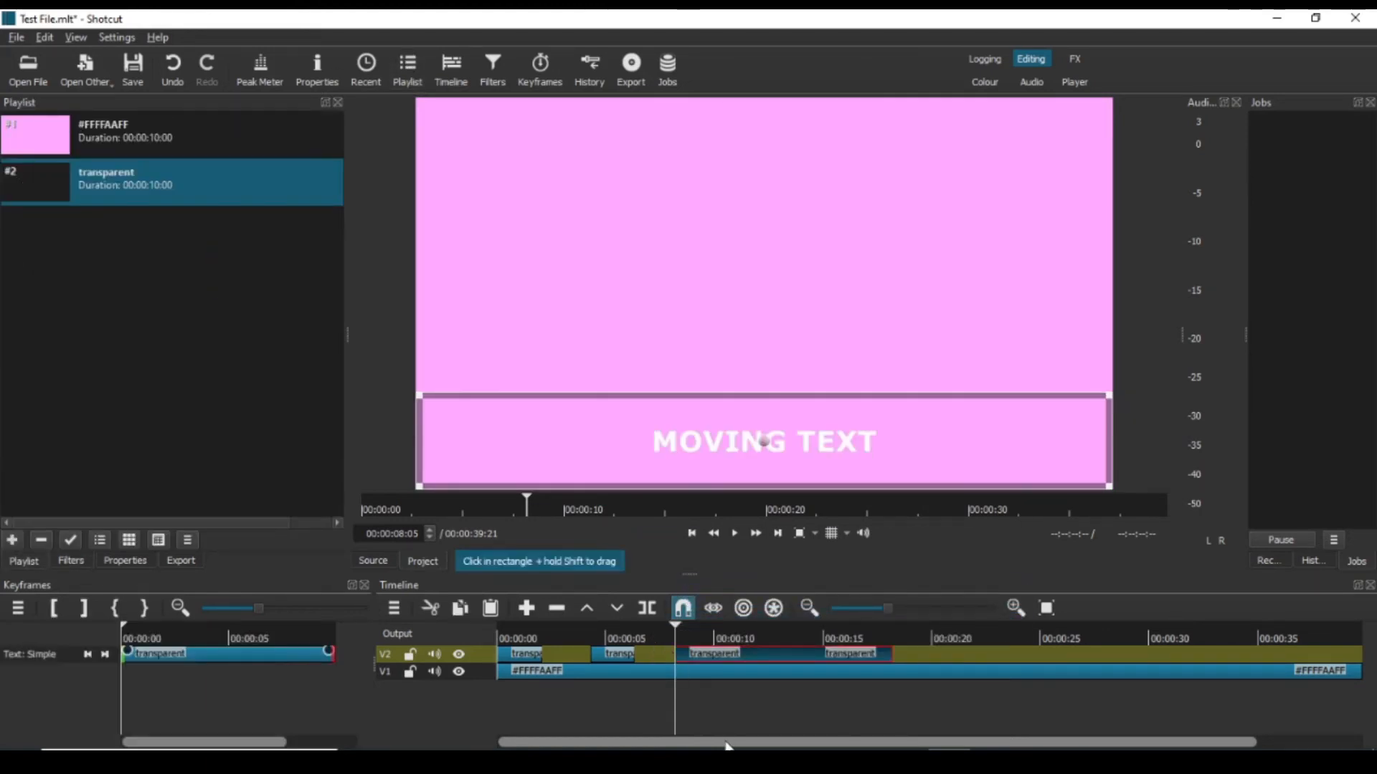
click(72, 561)
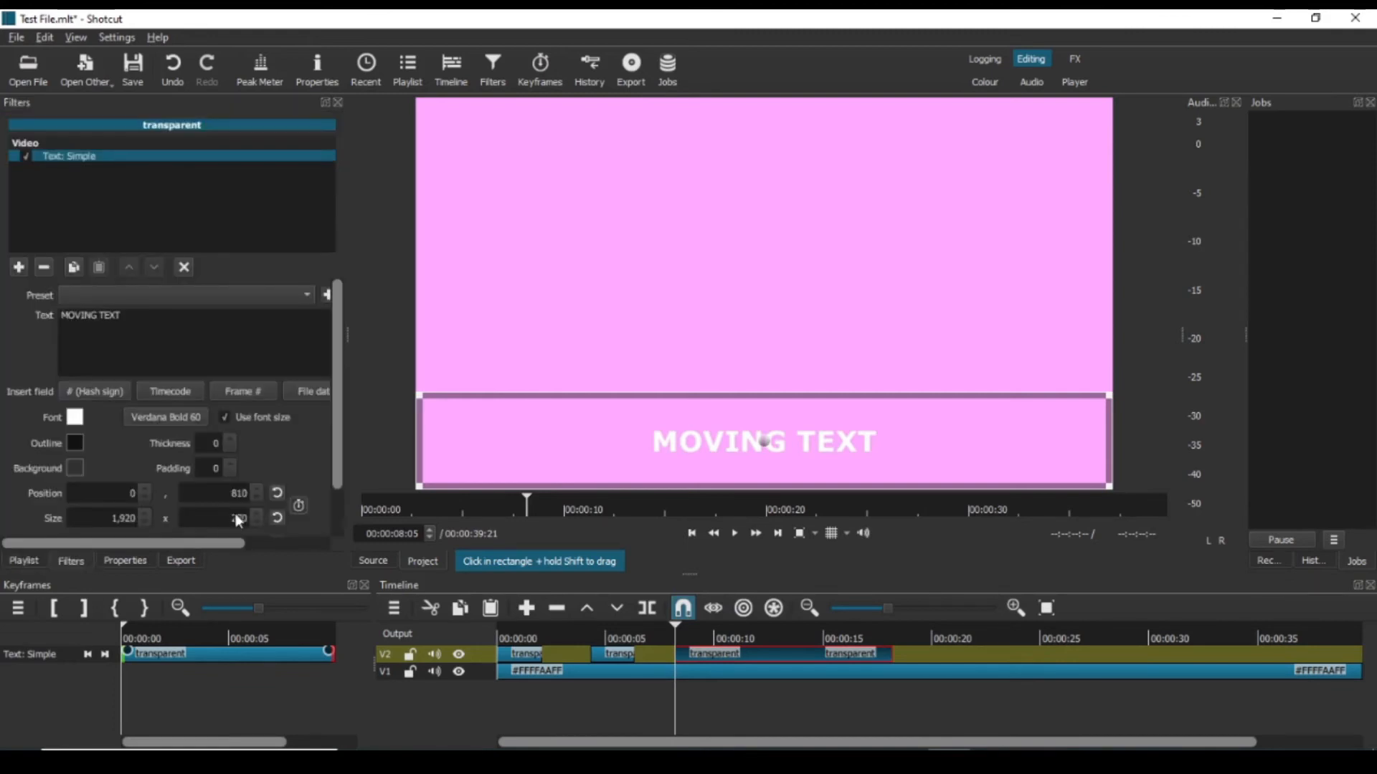
click(300, 507)
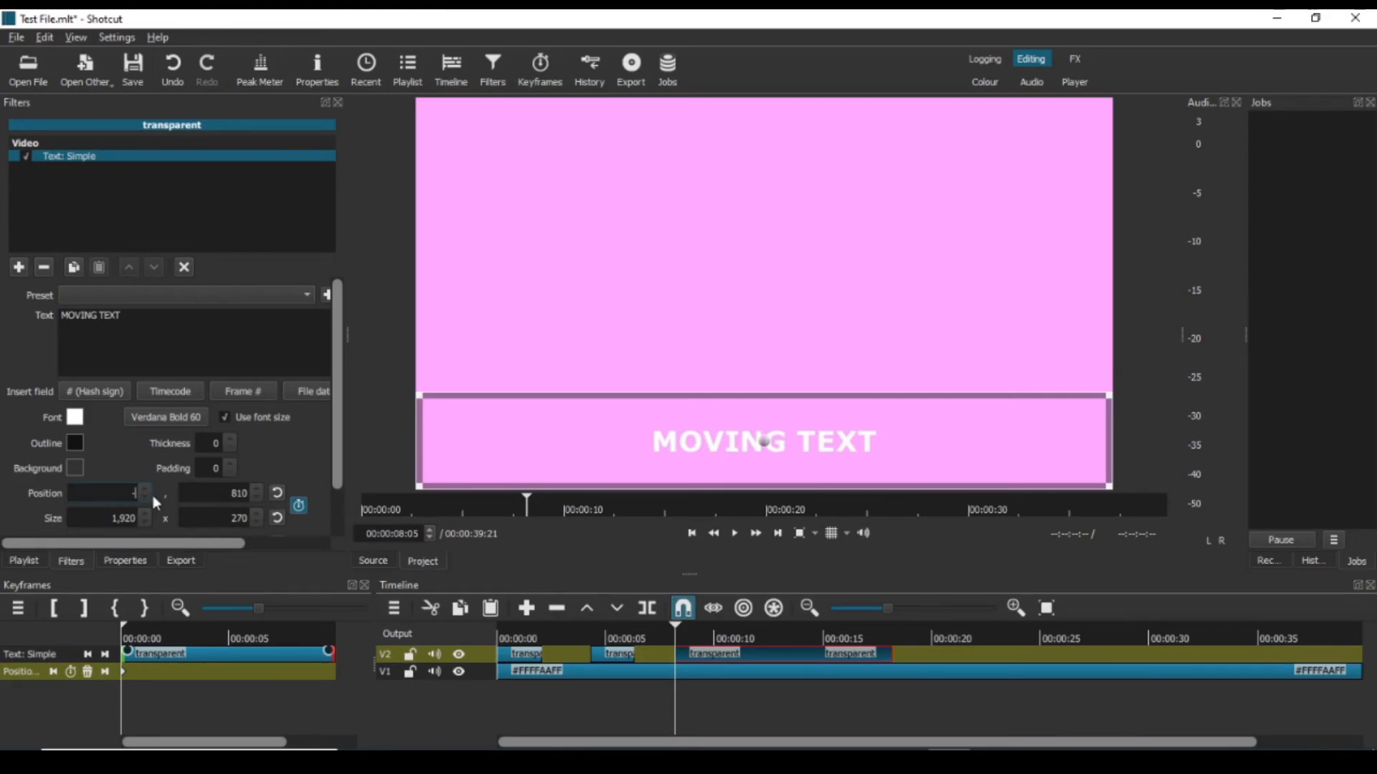
Keyframe the third clip's text horizontal position at -1500 at 00:00:08:05 and 400 at 00:00:08:15.
text(-1500)
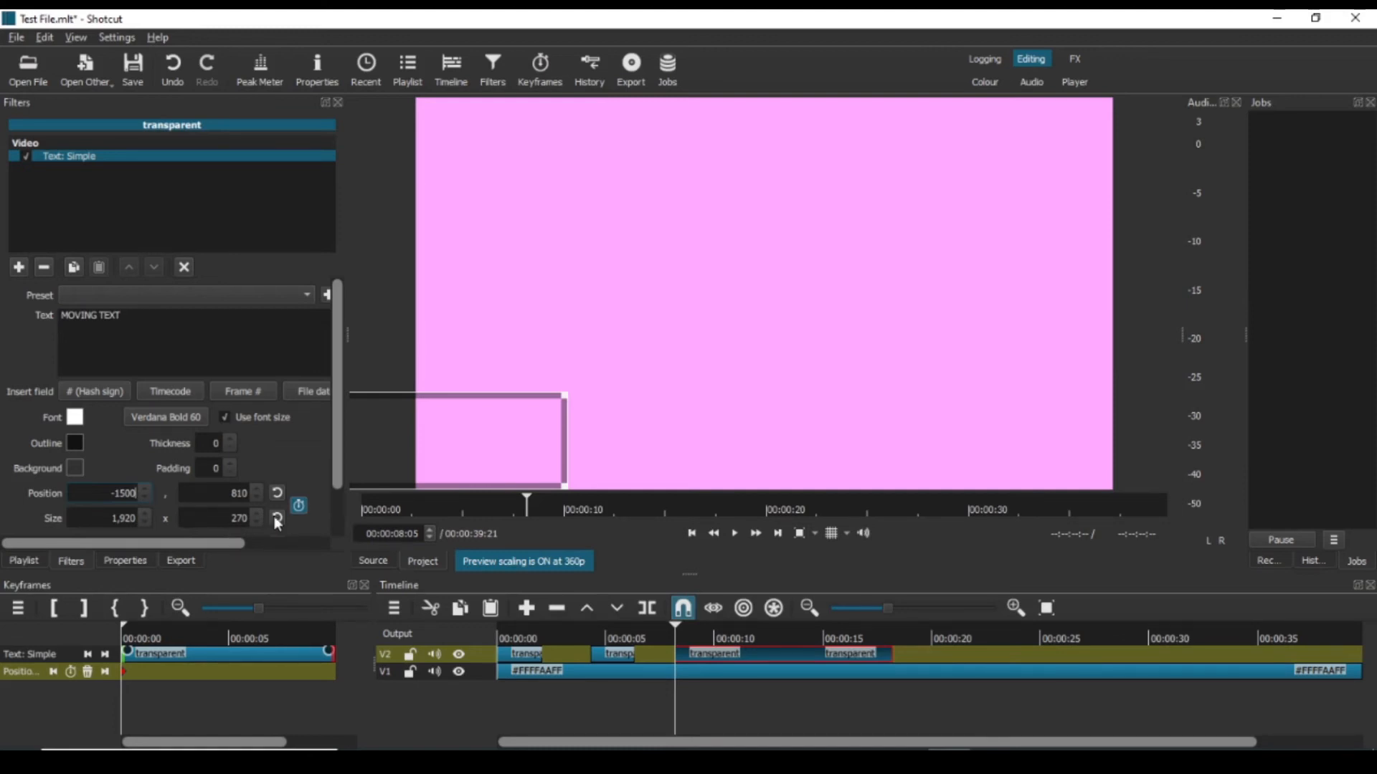
click(677, 626)
drag(680, 625, 686, 628)
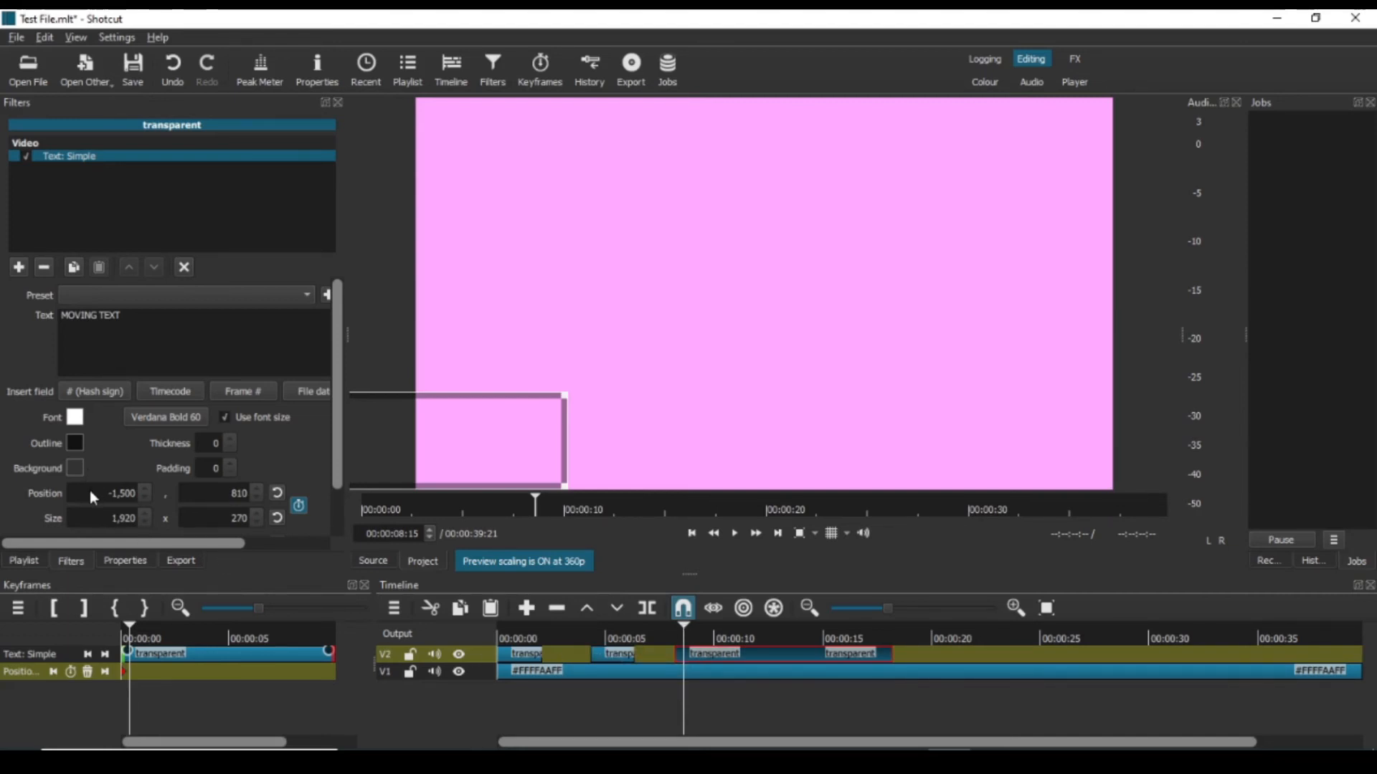
drag(90, 492, 143, 492)
text(4)
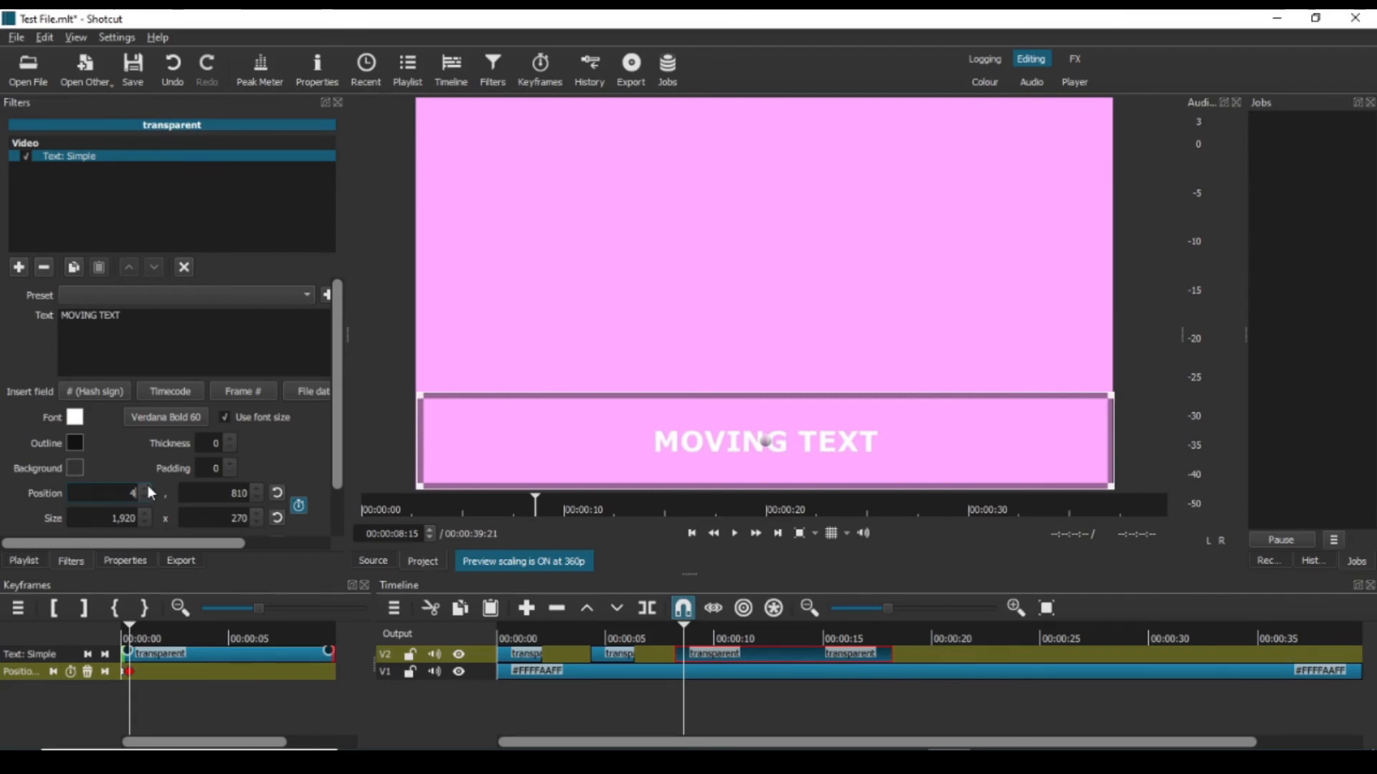
text(0)
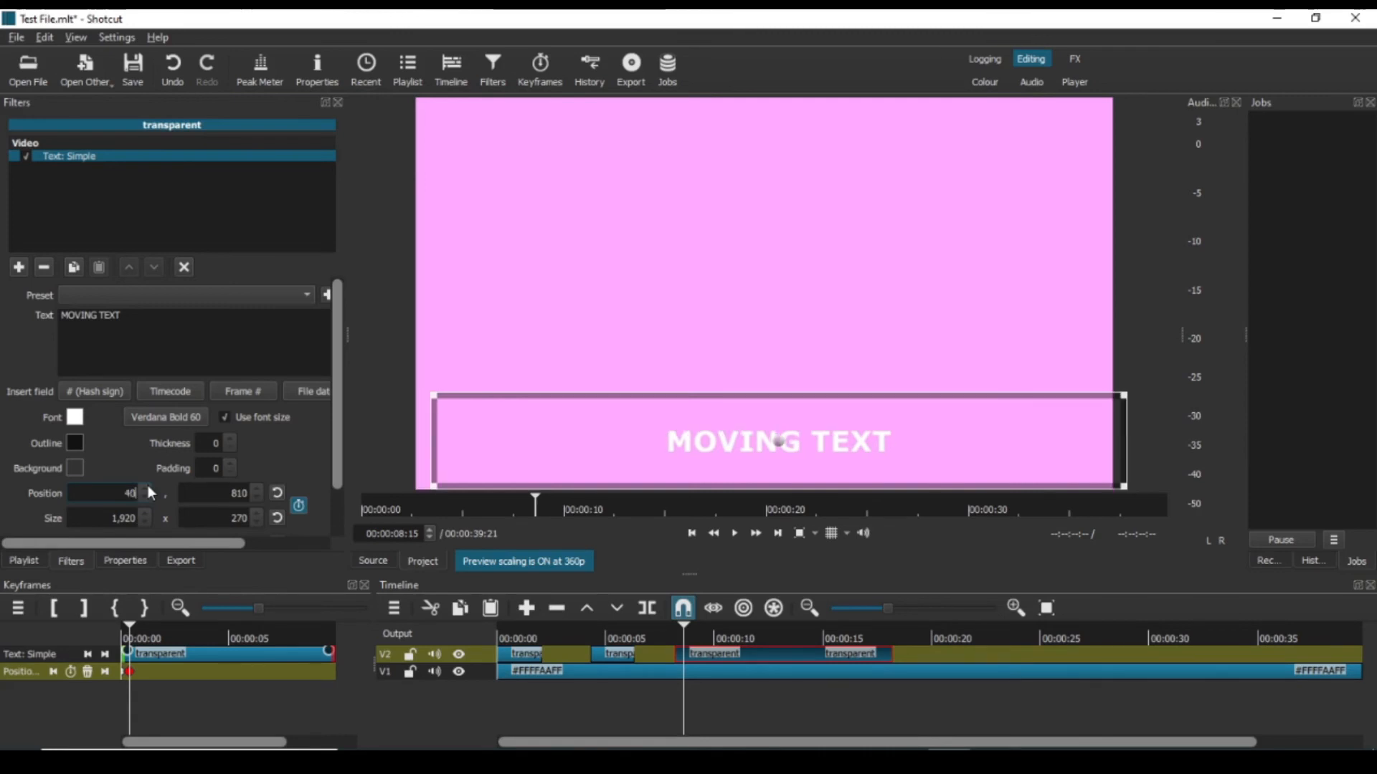
text(0)
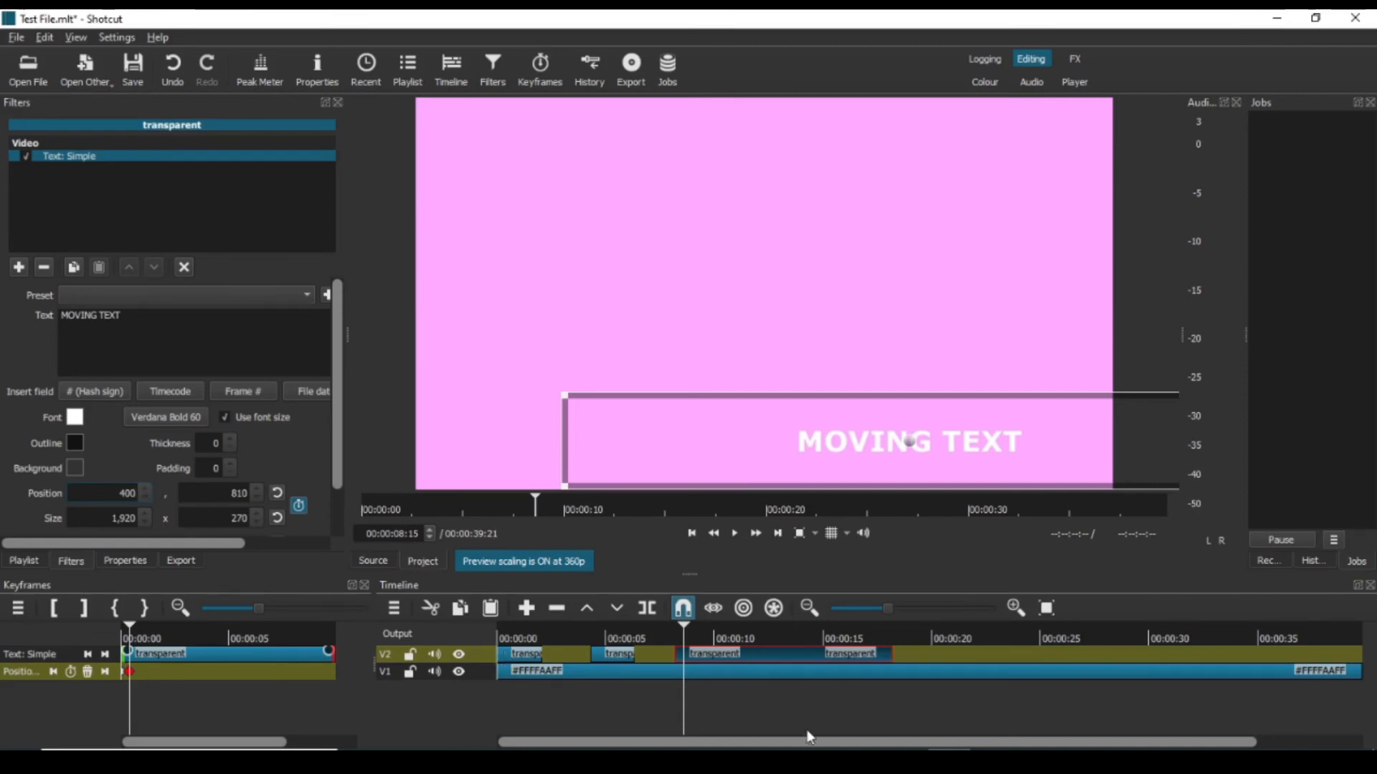
Add a position keyframe holding the text in place at 00:00:09:15, and set its horizontal position to 1500 at 00:00:10:05.
click(687, 626)
drag(686, 625, 708, 636)
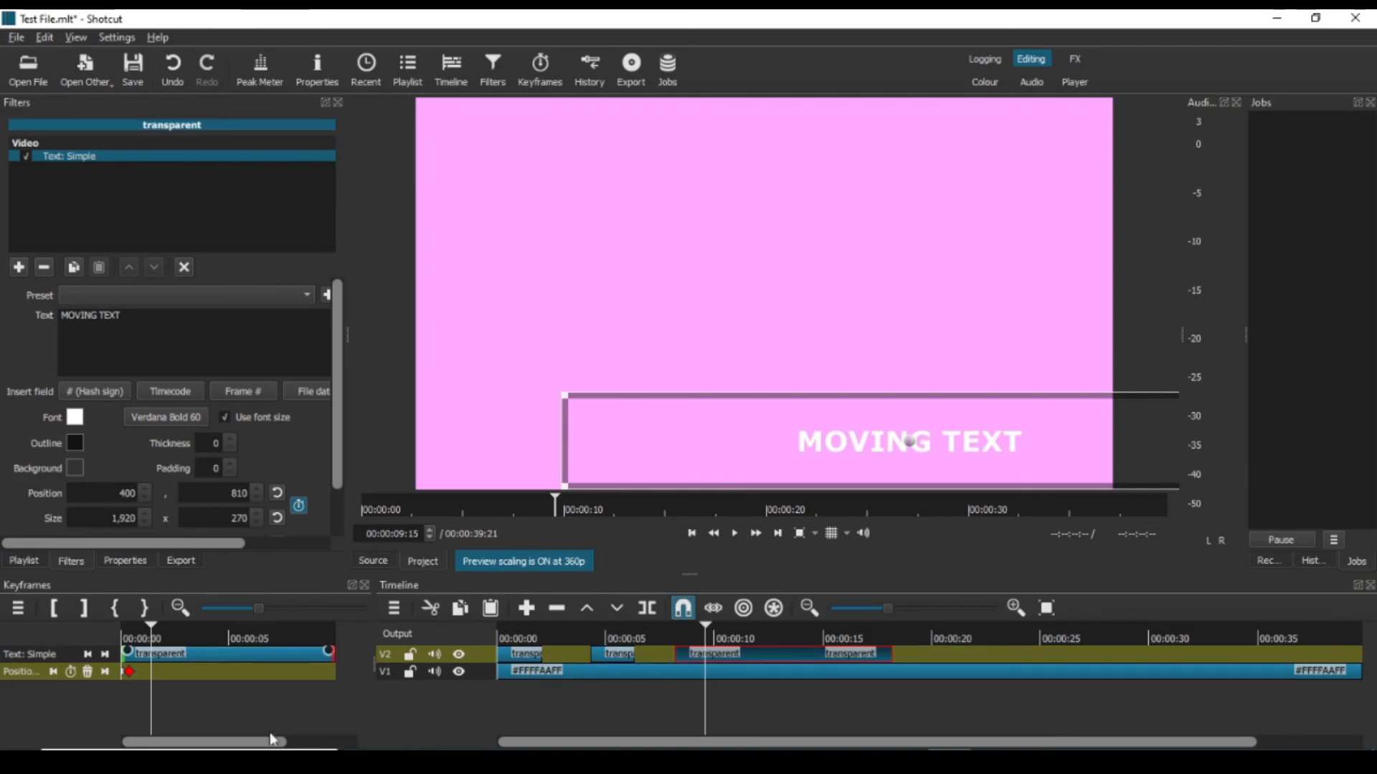
click(70, 670)
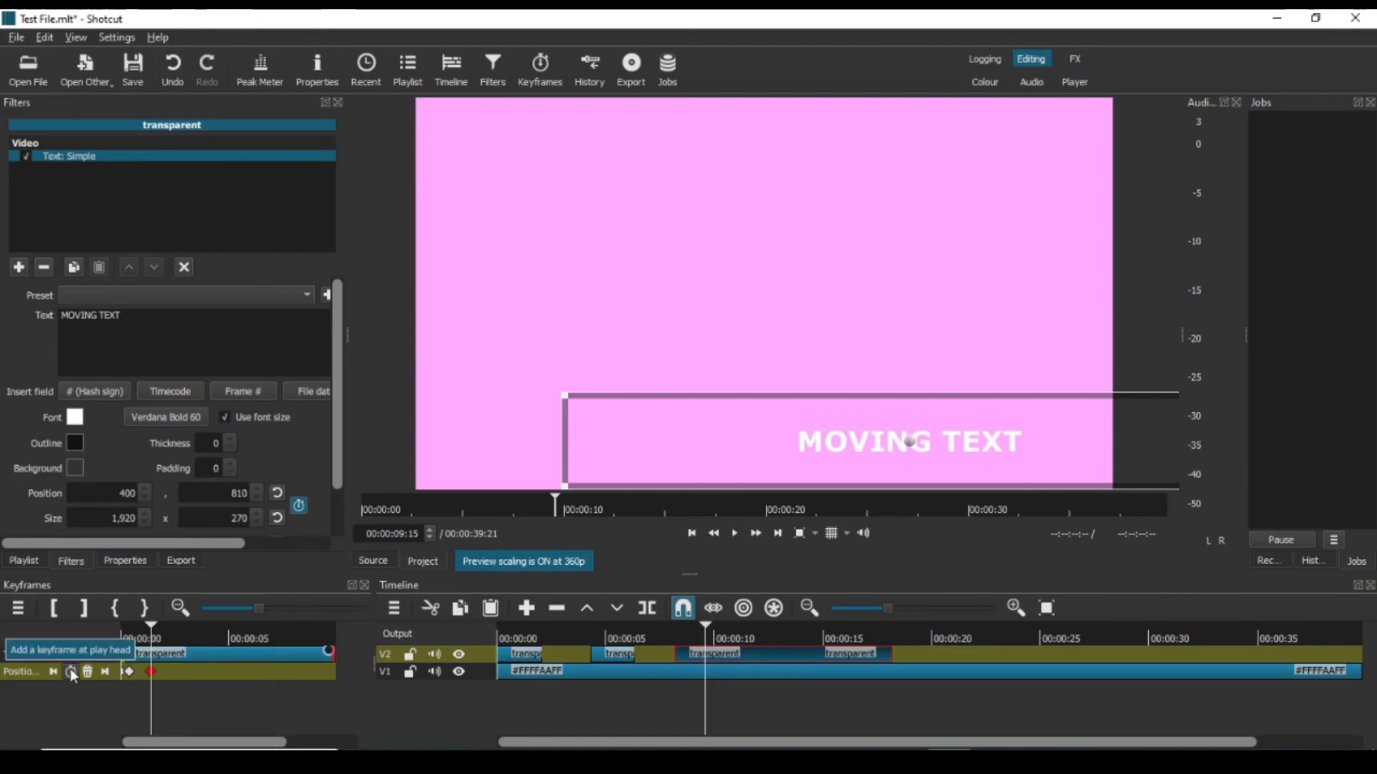
click(712, 634)
drag(712, 631, 721, 632)
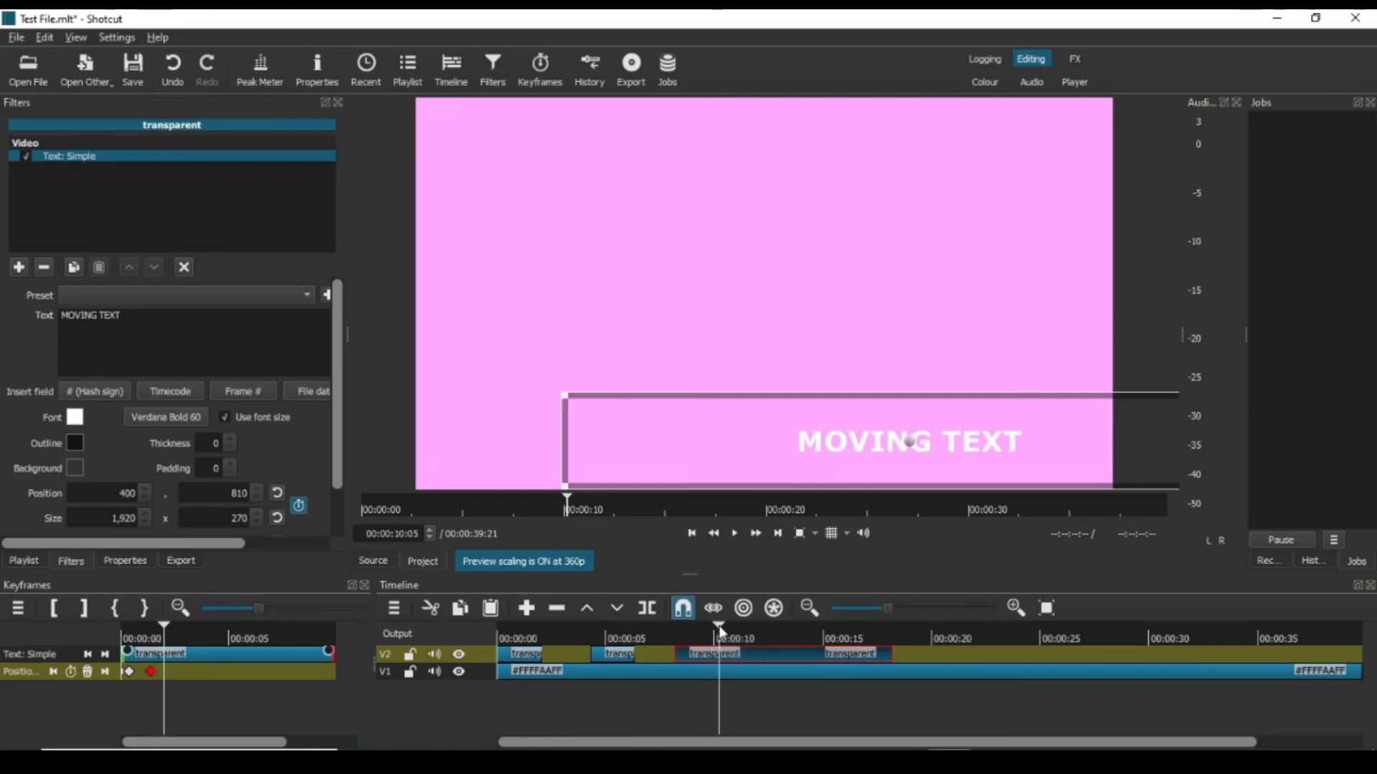
double_click(119, 493)
text(1500)
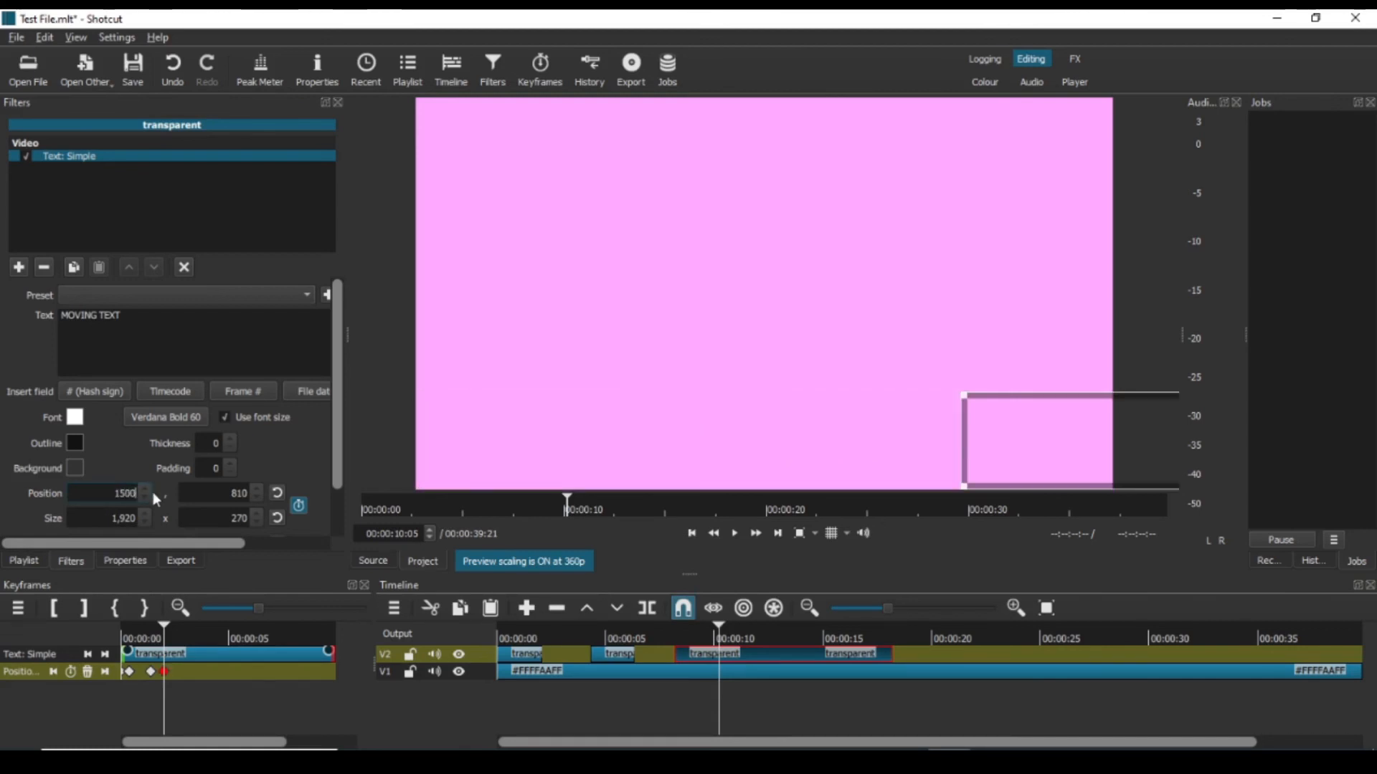
Split the third transparent clip at 00:00:10:05 and remove its remaining part.
click(648, 608)
right_click(857, 654)
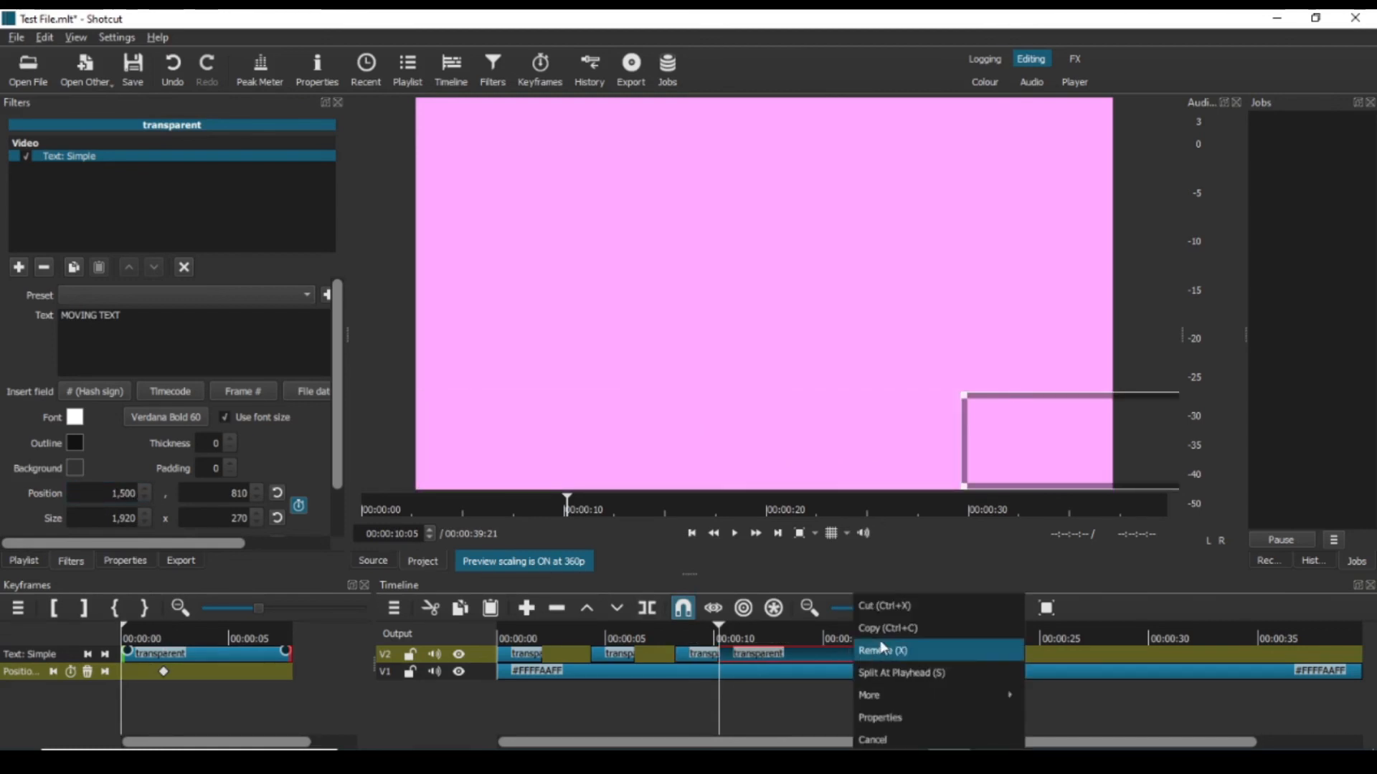
click(872, 646)
Play the timeline from 00:00:08:02 to preview the third clip's text animation.
click(673, 625)
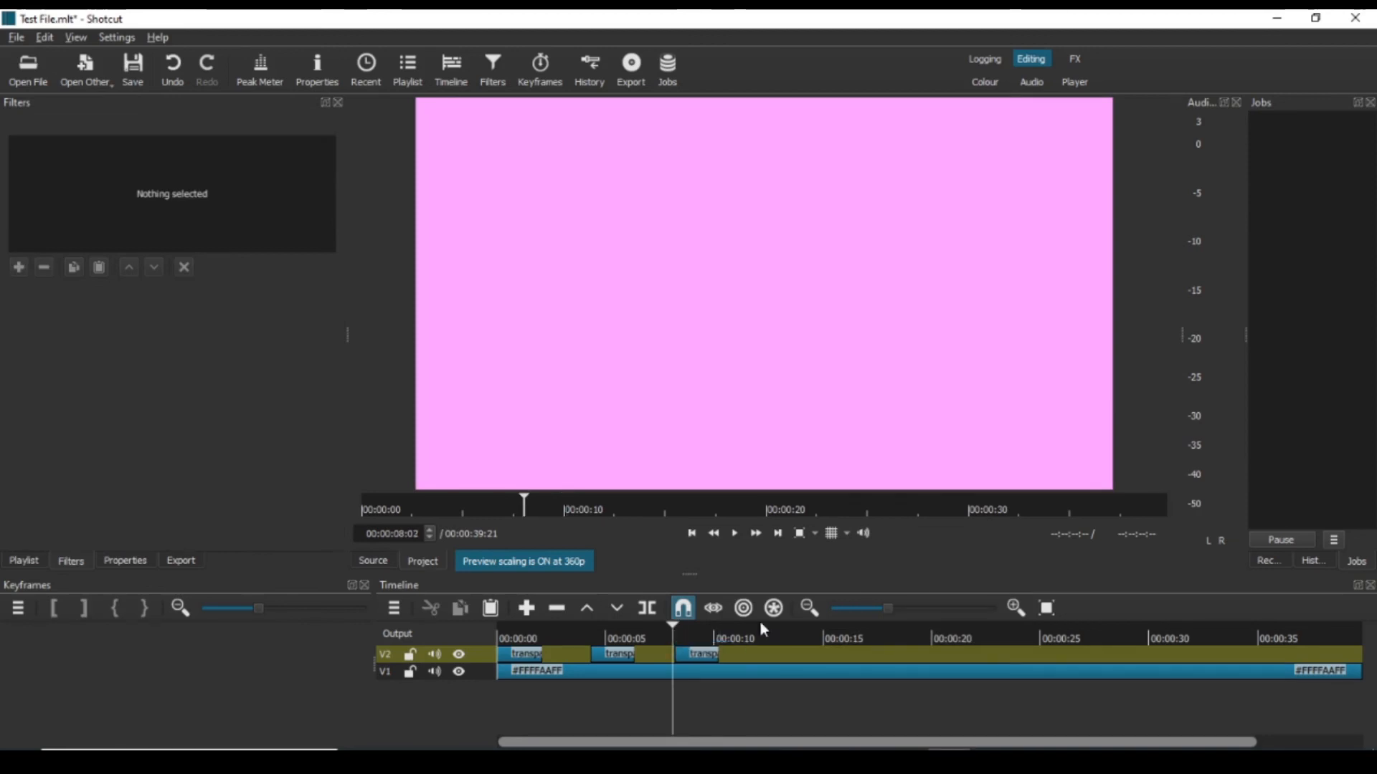
click(731, 535)
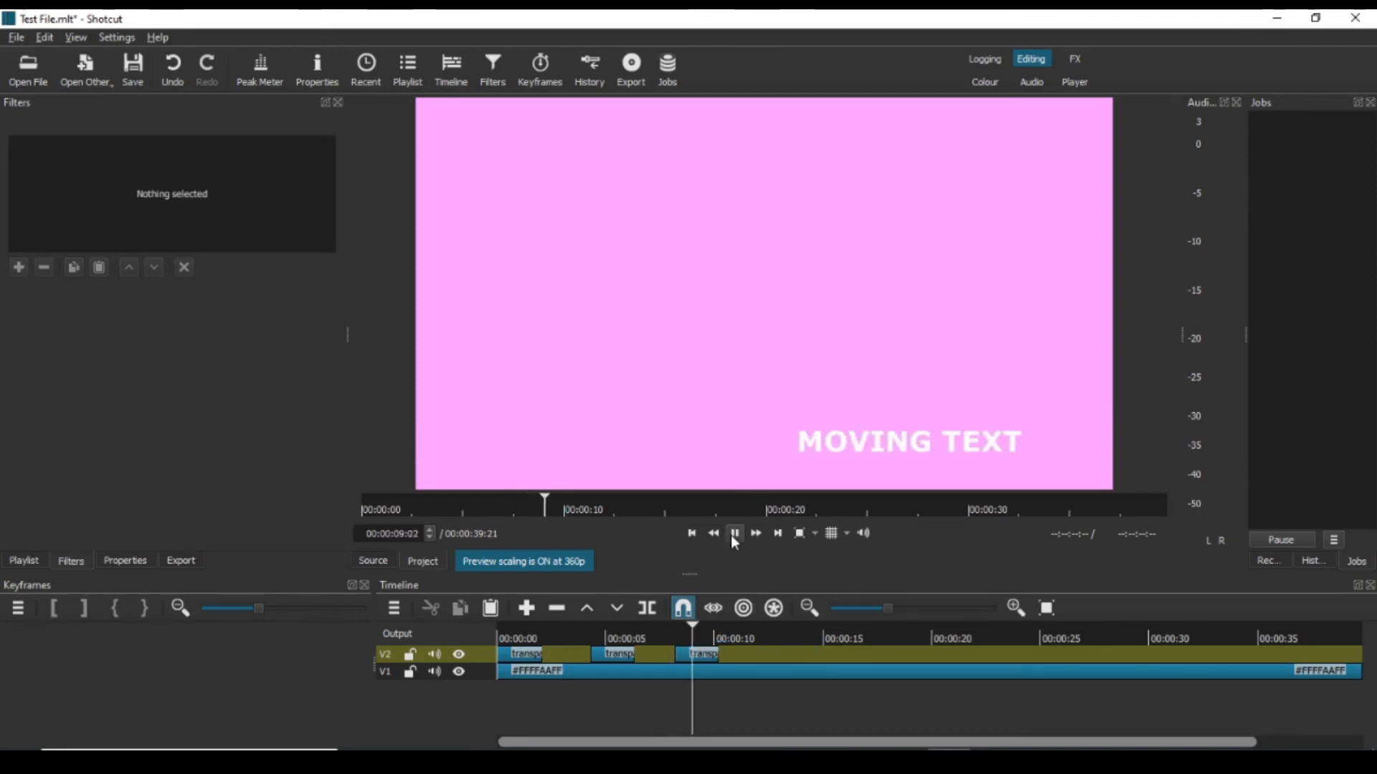
click(733, 534)
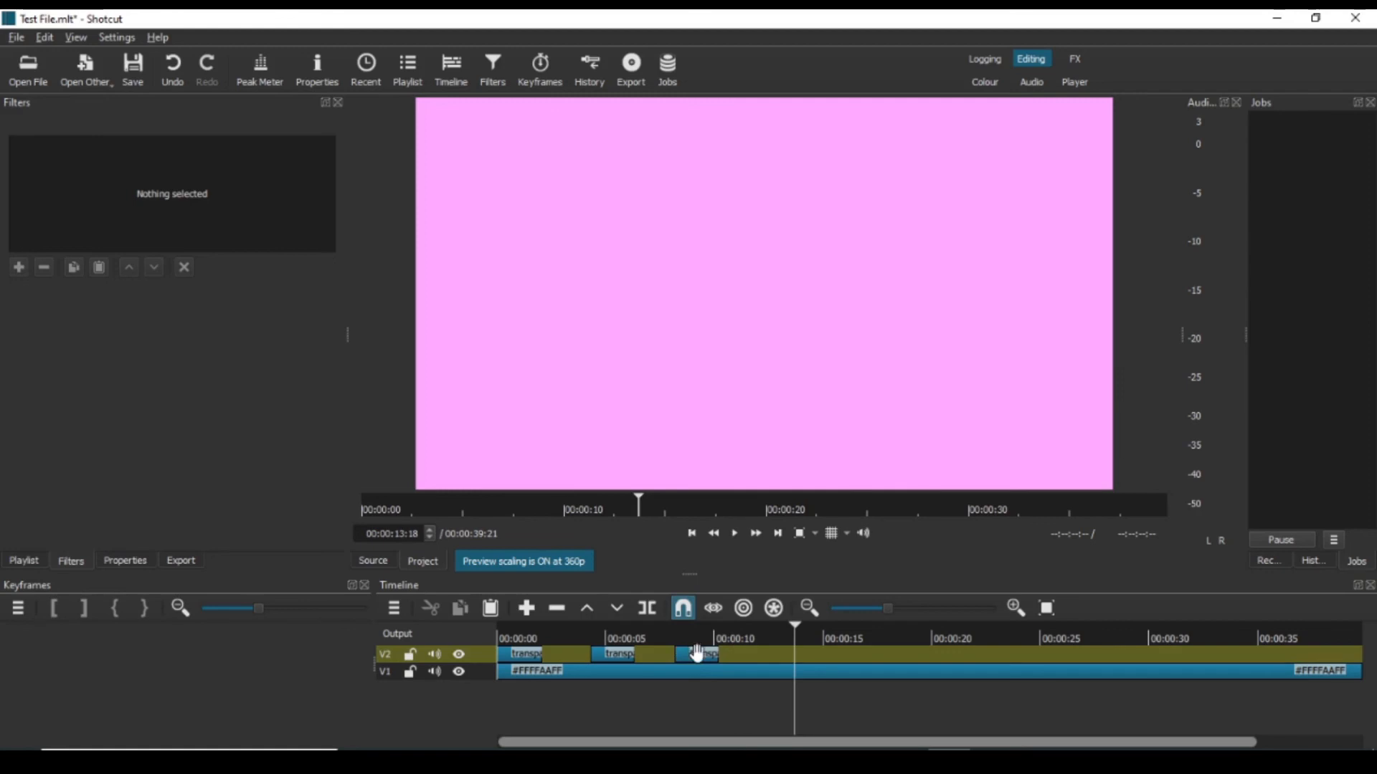
Select the third transparent clip and go to its position keyframe at 00:00:09:15 to check the text's placement.
click(697, 652)
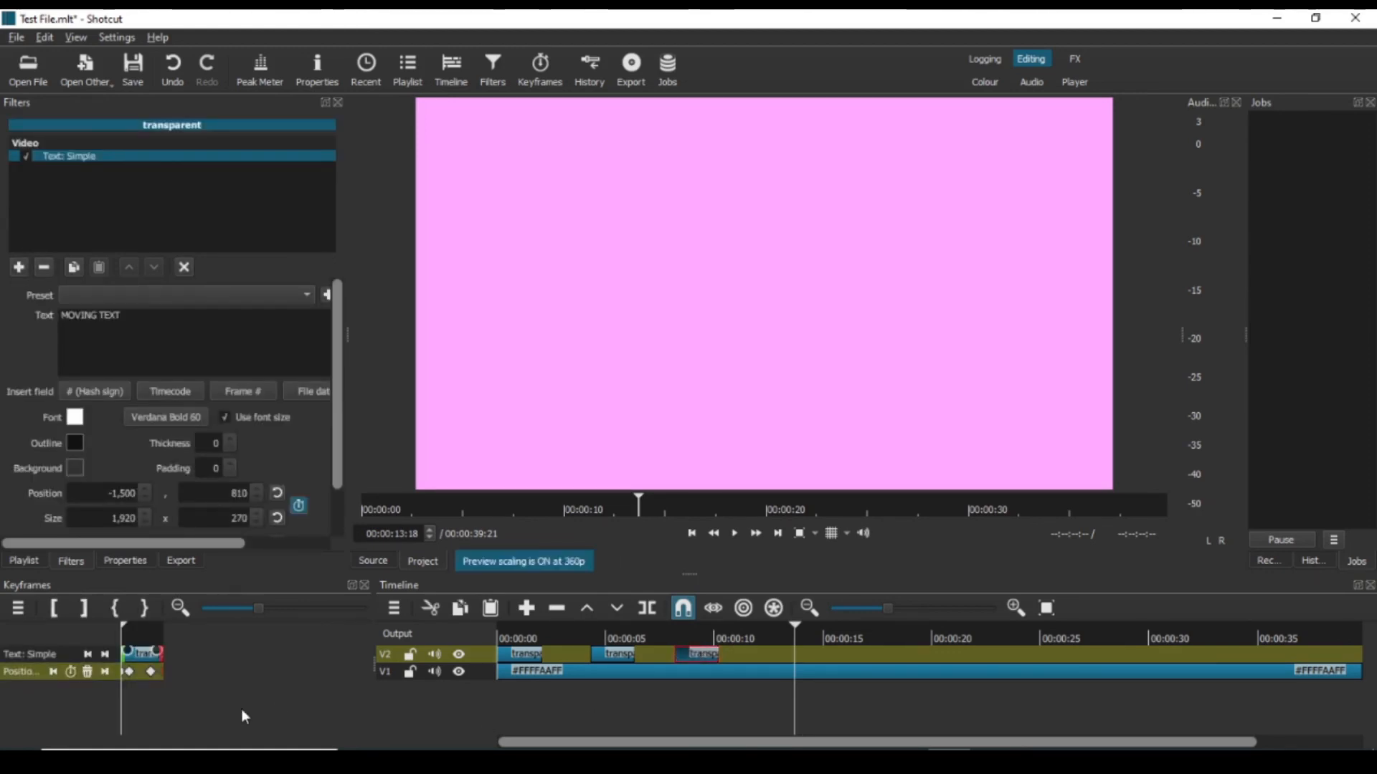
click(151, 672)
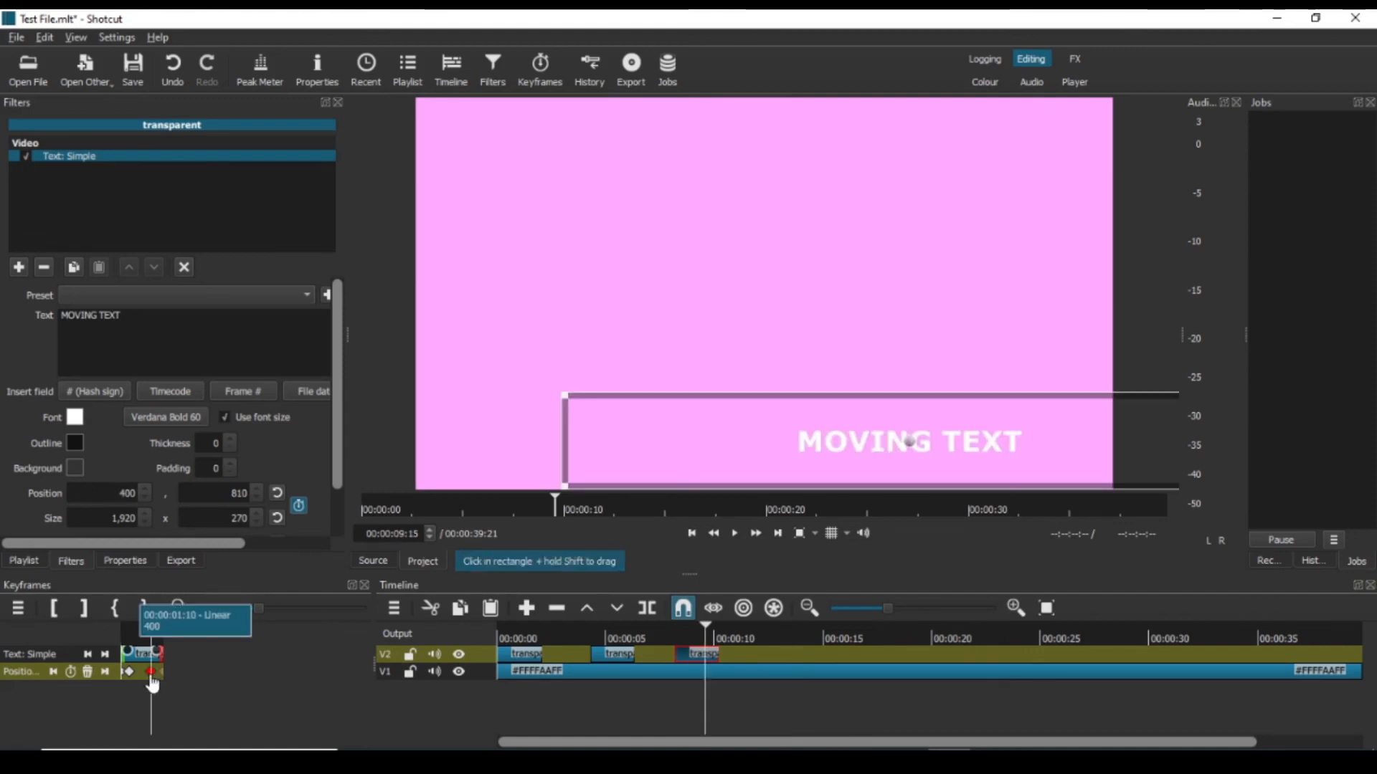
click(706, 631)
click(709, 635)
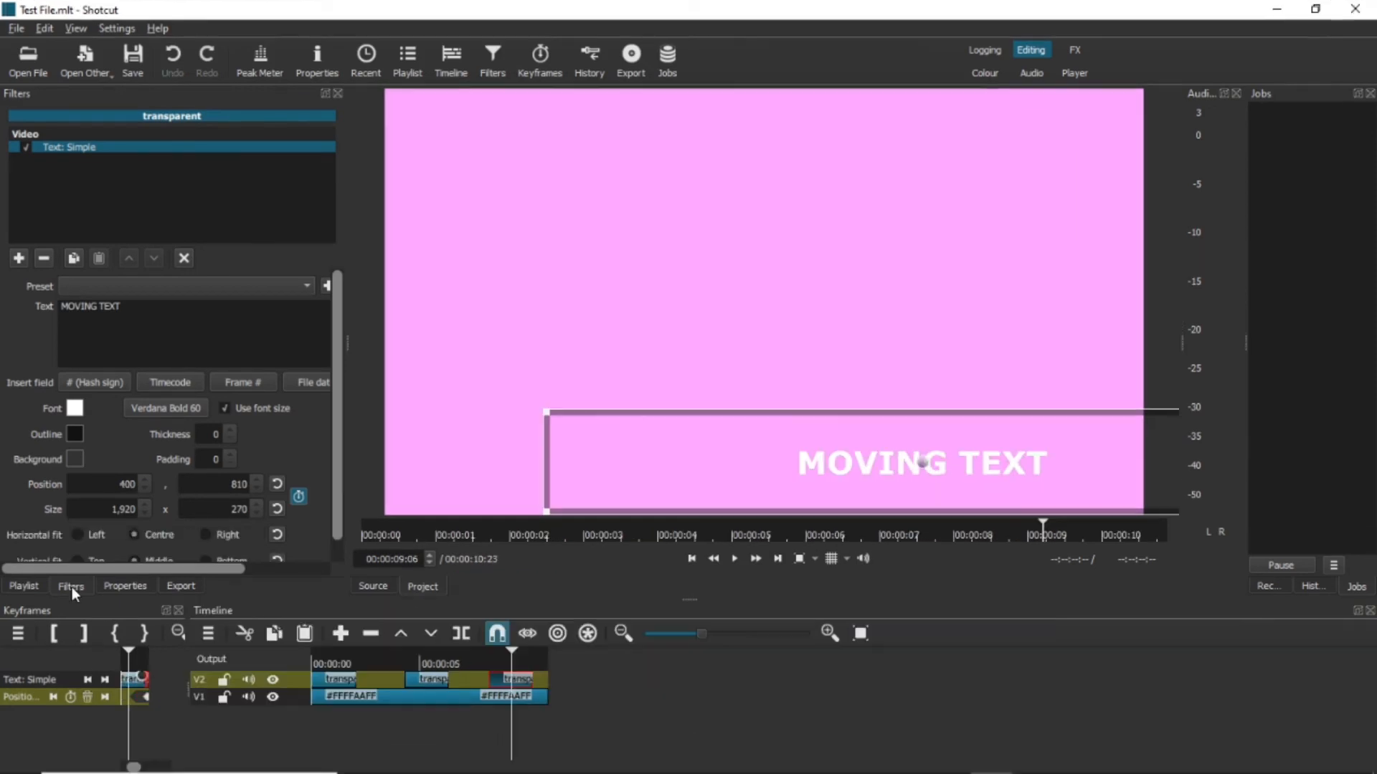
Widen the filter settings area, save the text filter's settings as a preset named Moving Text, and check the preset list.
drag(348, 343, 393, 343)
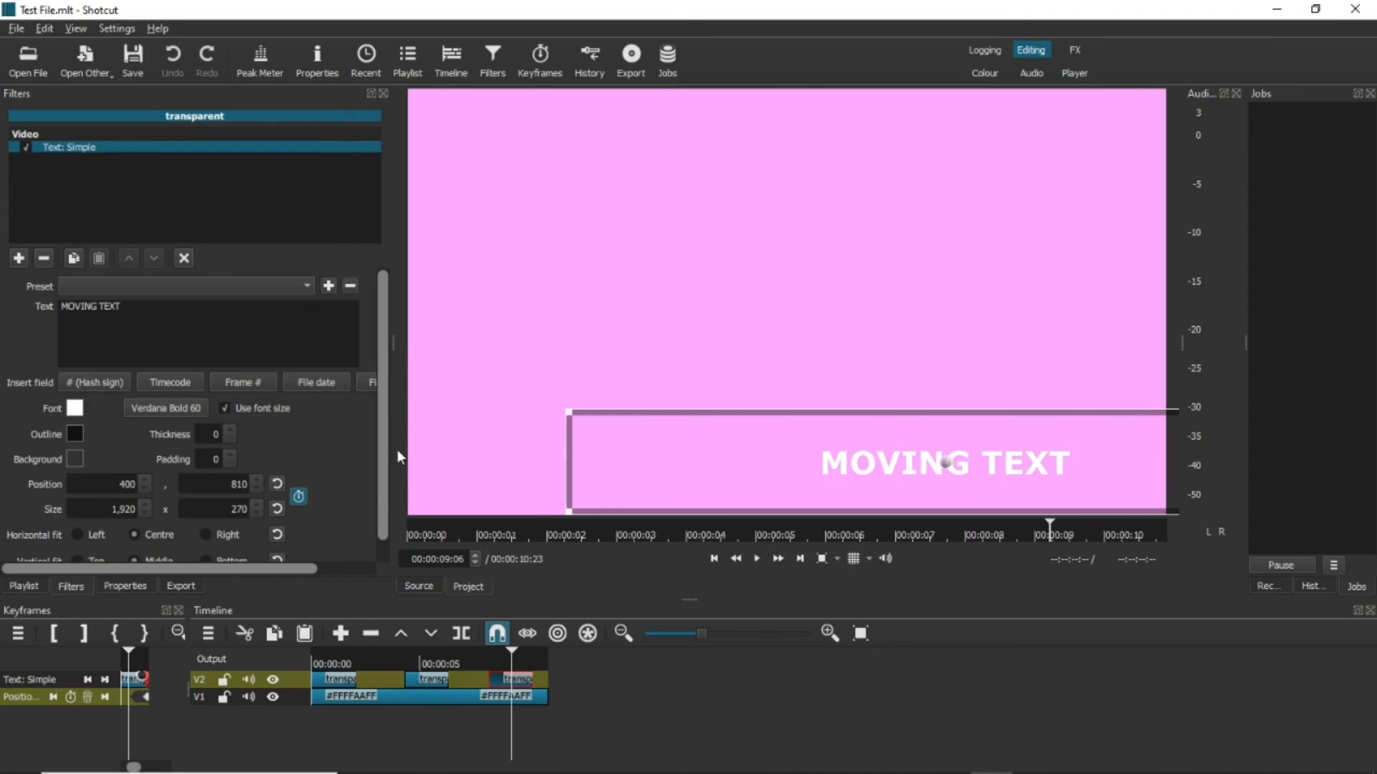
click(329, 286)
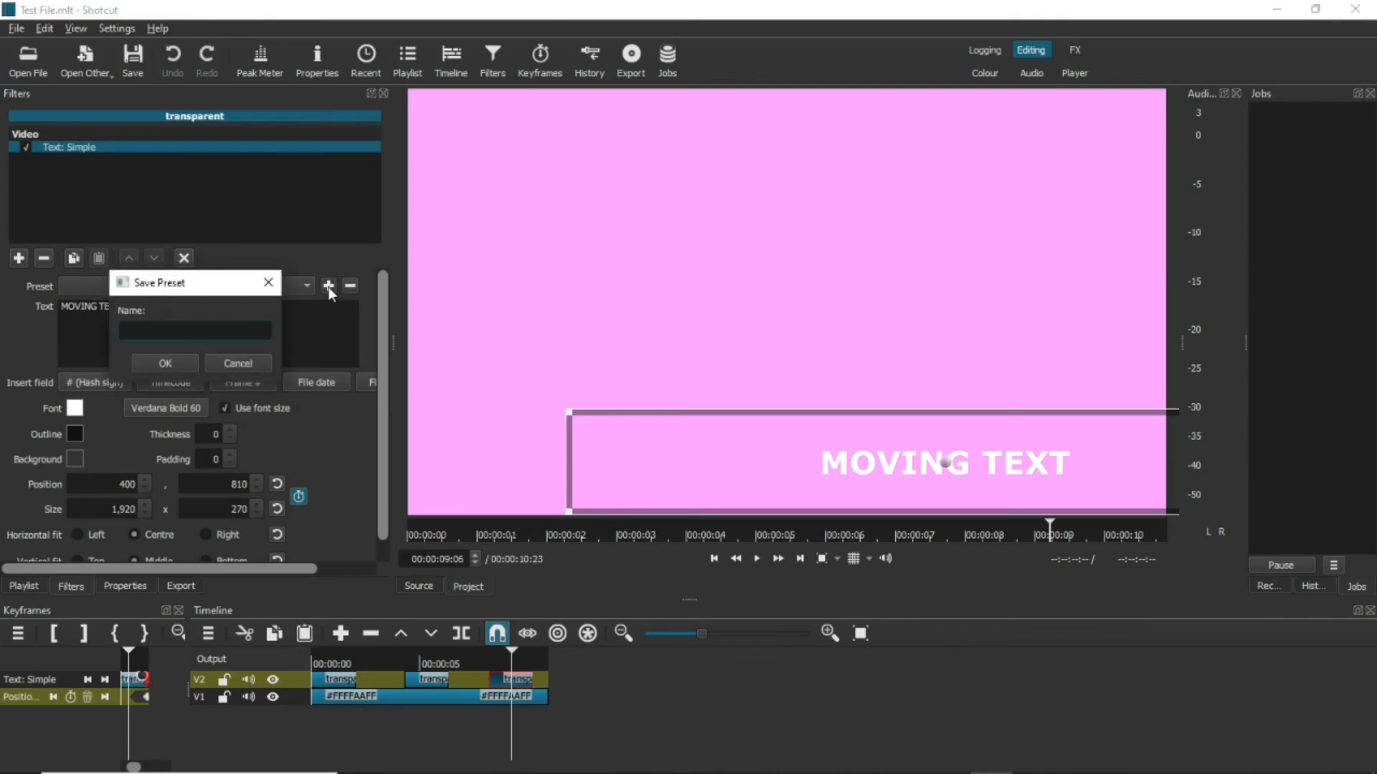
text(Moving Text)
click(166, 364)
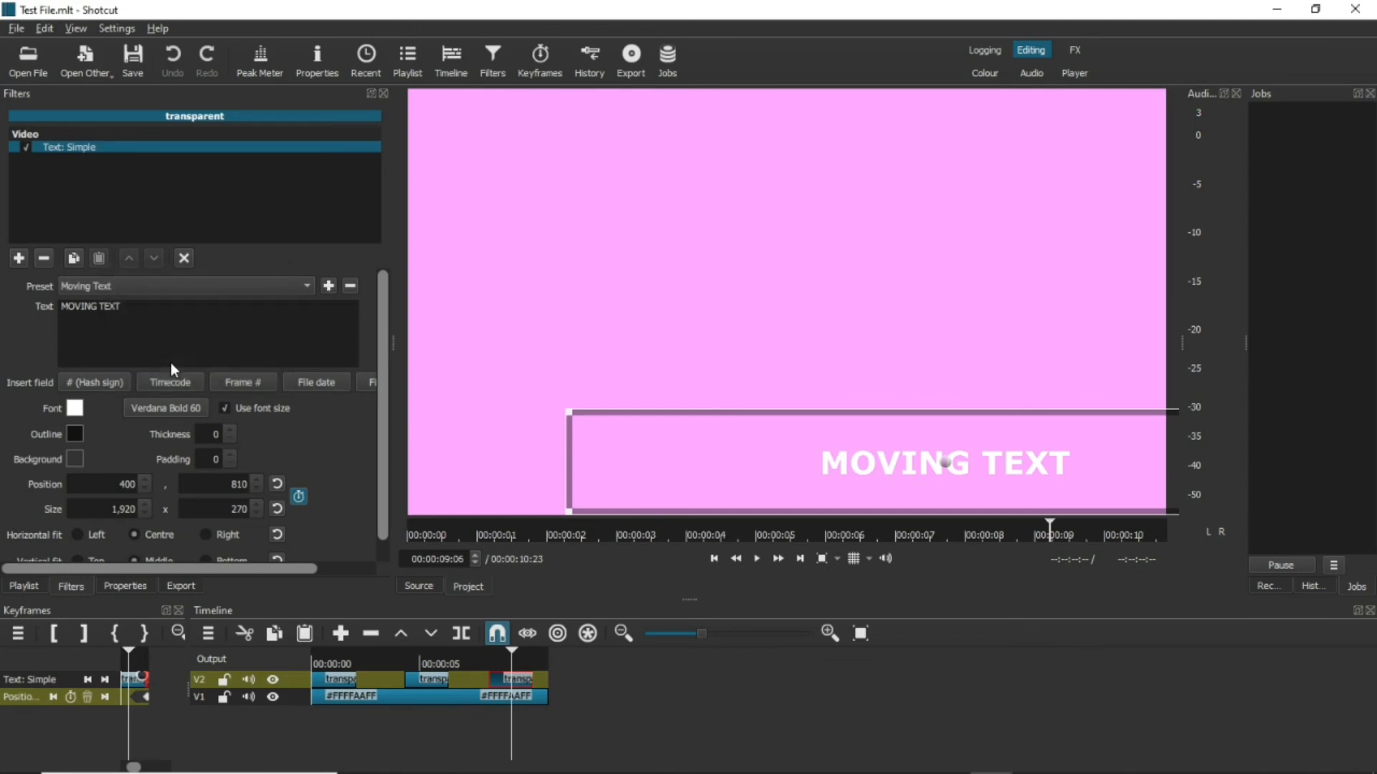
click(243, 279)
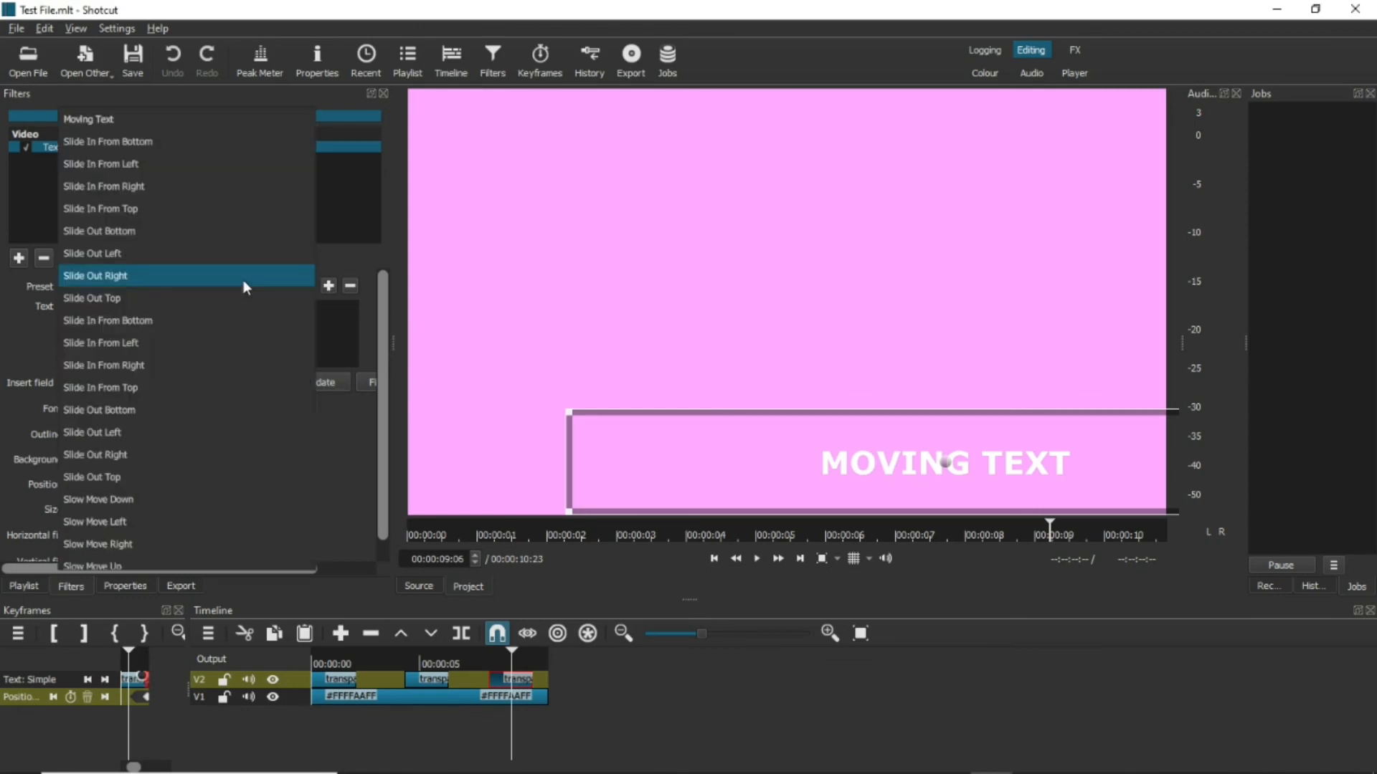
click(24, 338)
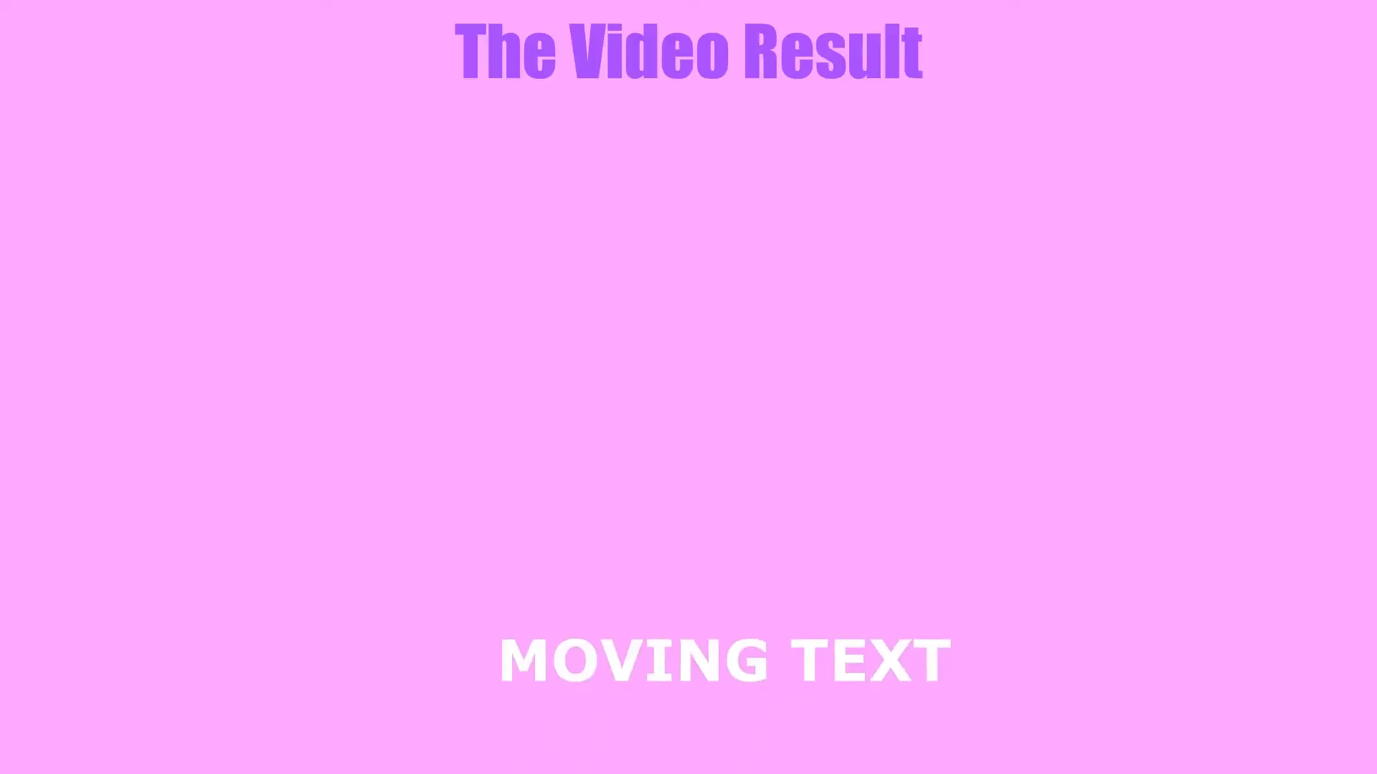